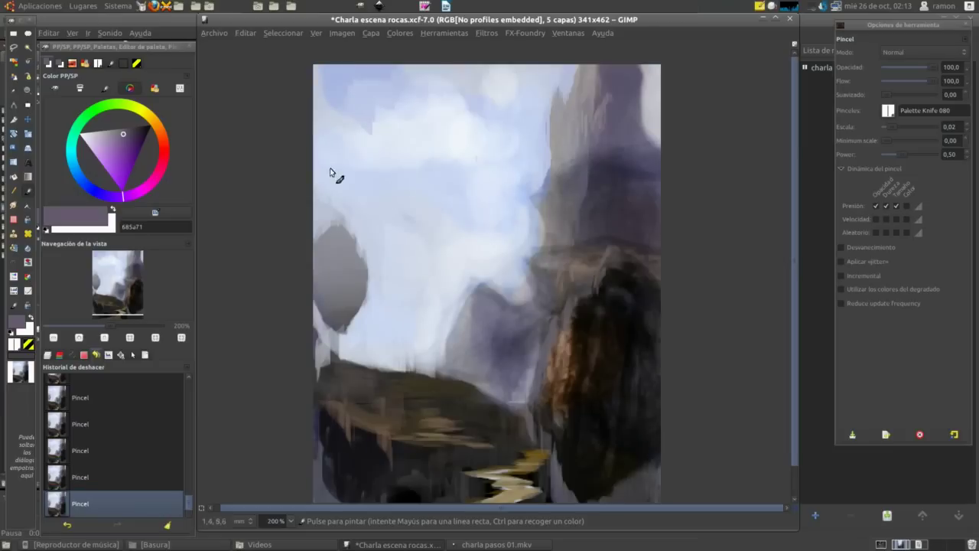
# Step: Grow the canvas upward to 364×539 with the Crop tool
pyautogui.hotkey('shift', 'c')
pyautogui.moveTo(352, 92); pyautogui.dragTo(623, 448)
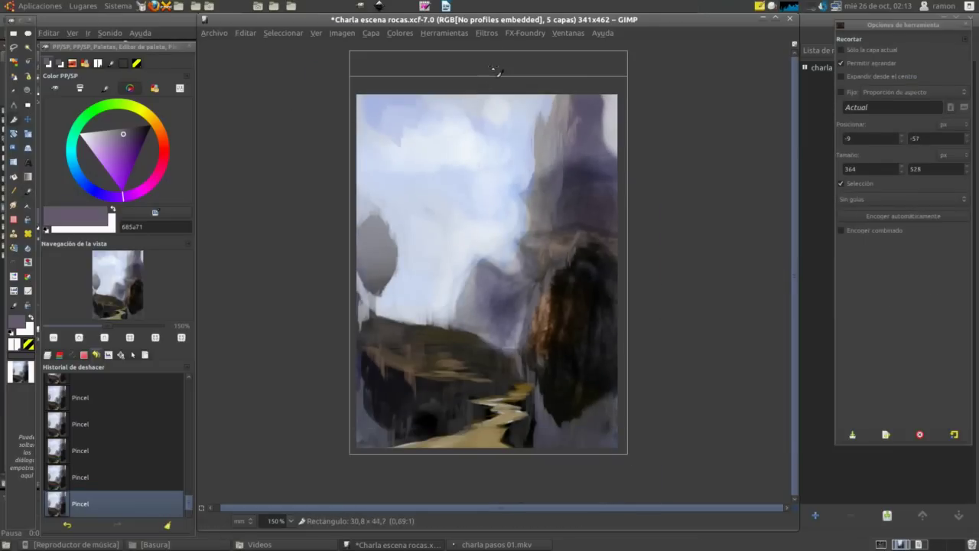
pyautogui.moveTo(498, 92); pyautogui.dragTo(501, 45)
pyautogui.click(436, 260)
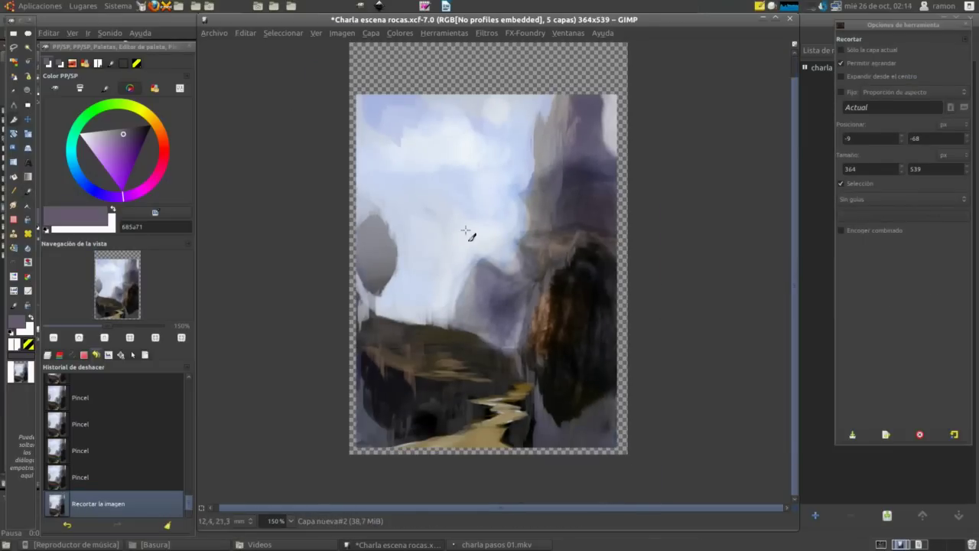
# Step: Fit the top layer to the image size and paint light blue into the new top strip
pyautogui.click(60, 356)
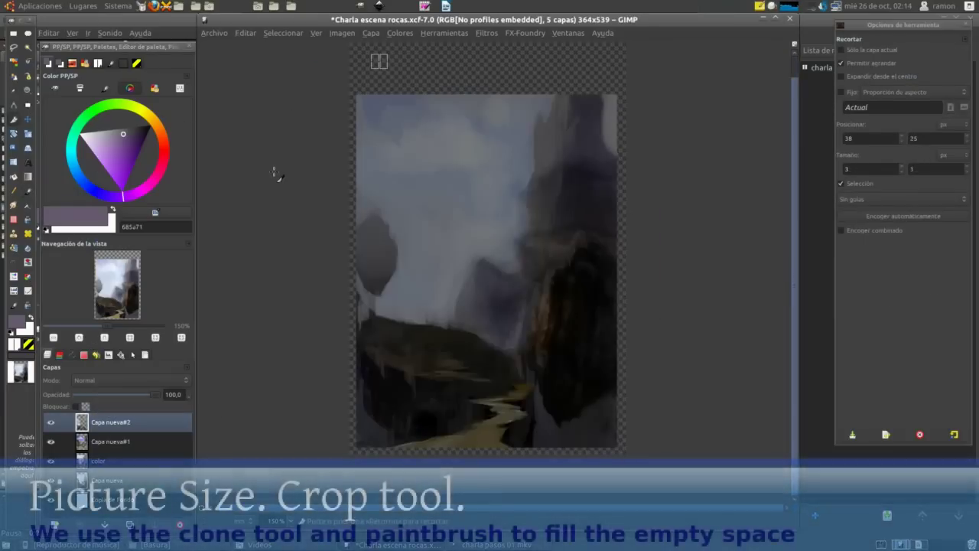
pyautogui.press('p')
pyautogui.rightClick(84, 425)
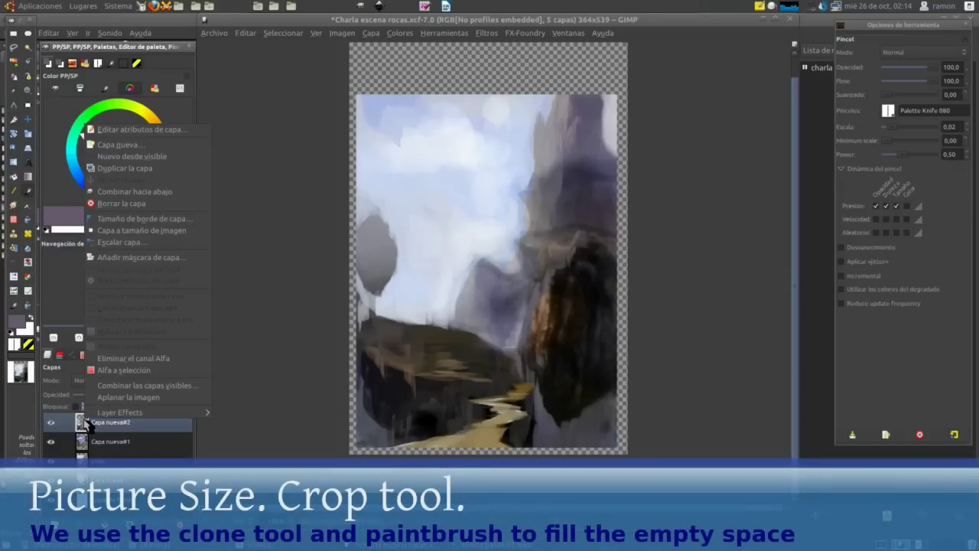
pyautogui.click(124, 206)
pyautogui.keyDown('ctrl'); pyautogui.click(368, 111); pyautogui.keyUp('ctrl')
pyautogui.moveTo(356, 86)
pyautogui.mouseDown()
pyautogui.moveTo(586, 87)
pyautogui.moveTo(354, 89)
pyautogui.moveTo(429, 54)
pyautogui.moveTo(627, 84)
pyautogui.mouseUp()
pyautogui.press('a')
# Step: Set a clone source on the rock and clone dark texture down the right border
pyautogui.keyDown('ctrl'); pyautogui.click(437, 140); pyautogui.keyUp('ctrl')
pyautogui.keyDown('ctrl'); pyautogui.click(421, 66); pyautogui.keyUp('ctrl')
pyautogui.keyDown('ctrl'); pyautogui.click(589, 184); pyautogui.keyUp('ctrl')
pyautogui.press('c')
pyautogui.moveTo(624, 146); pyautogui.dragTo(626, 233)
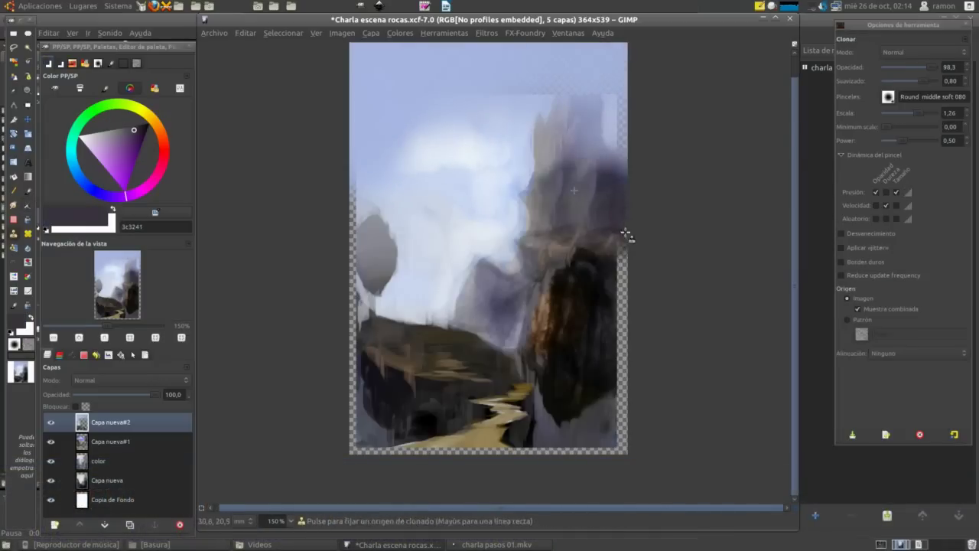
pyautogui.moveTo(625, 184); pyautogui.dragTo(616, 352)
pyautogui.moveTo(612, 306)
pyautogui.mouseDown()
pyautogui.moveTo(602, 430)
pyautogui.moveTo(616, 439)
pyautogui.mouseUp()
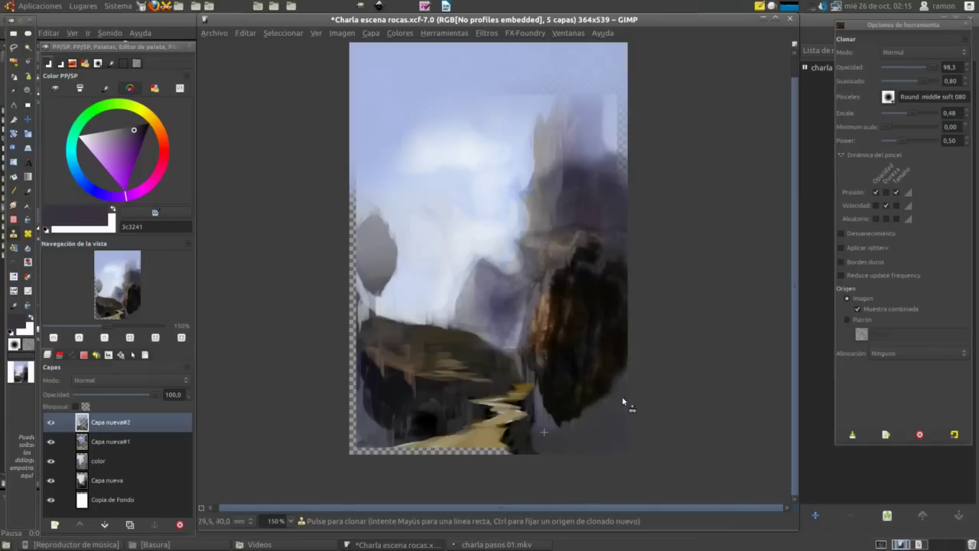
# Step: Clone texture into the bottom and left strips and darken beside the floating rock
pyautogui.moveTo(502, 458); pyautogui.dragTo(357, 450)
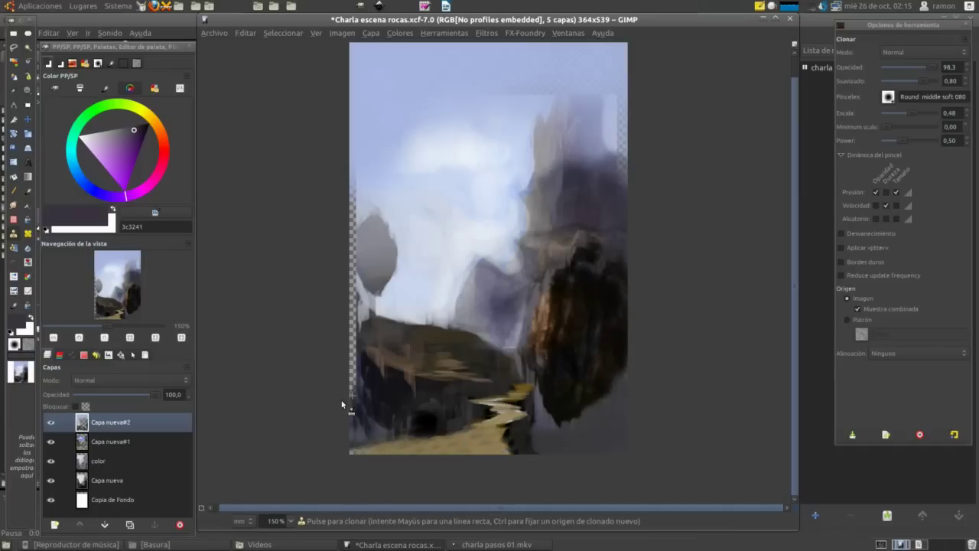
pyautogui.moveTo(372, 70); pyautogui.dragTo(353, 413)
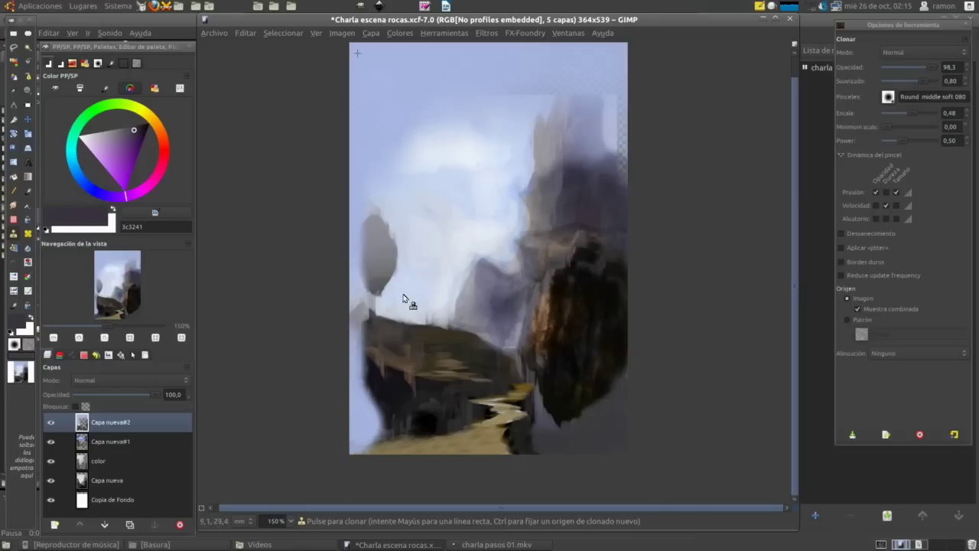
pyautogui.moveTo(358, 283)
pyautogui.mouseDown()
pyautogui.moveTo(373, 230)
pyautogui.moveTo(383, 280)
pyautogui.moveTo(369, 236)
pyautogui.mouseUp()
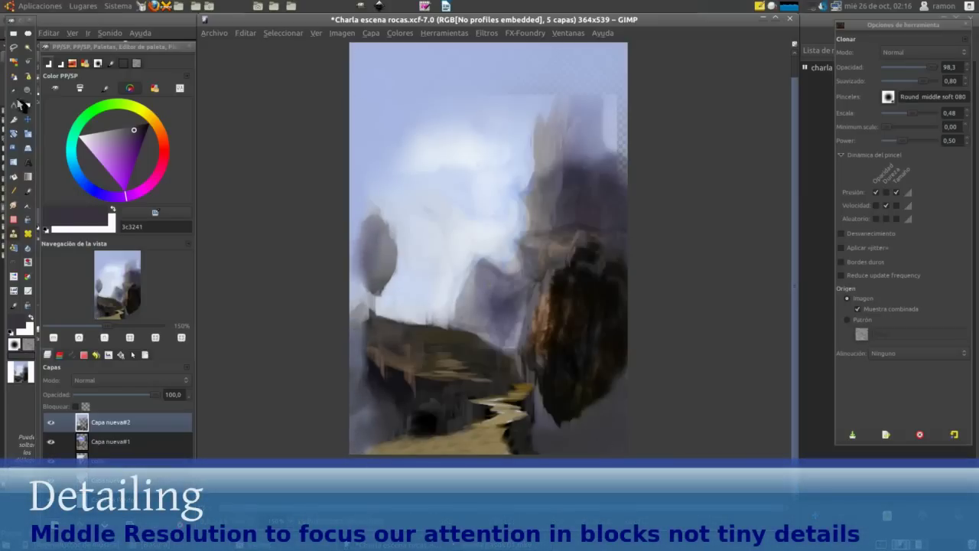
# Step: Copy a lasso-selected piece of rock, shift it left and anchor it
pyautogui.press('f')
pyautogui.moveTo(374, 198)
pyautogui.mouseDown()
pyautogui.moveTo(372, 294)
pyautogui.moveTo(394, 270)
pyautogui.mouseUp()
pyautogui.hotkey('ctrl', 'c')
pyautogui.hotkey('ctrl', 'v')
pyautogui.press('m')
pyautogui.hotkey('ctrl', 'h')
# Step: Paint light blue mist over the copied rock's left edge
pyautogui.press('p')
pyautogui.keyDown('ctrl'); pyautogui.click(357, 220); pyautogui.keyUp('ctrl')
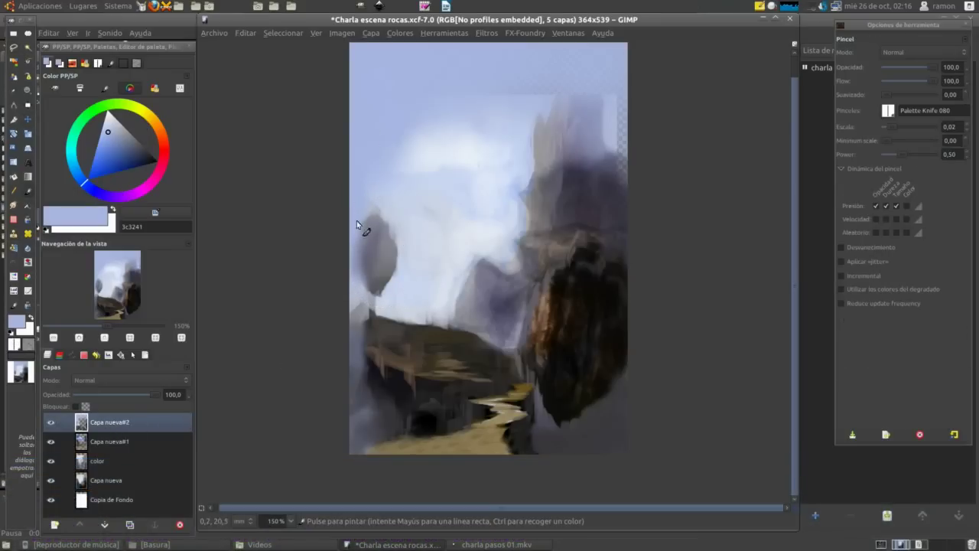
pyautogui.moveTo(395, 283)
pyautogui.mouseDown()
pyautogui.moveTo(383, 321)
pyautogui.moveTo(412, 304)
pyautogui.mouseUp()
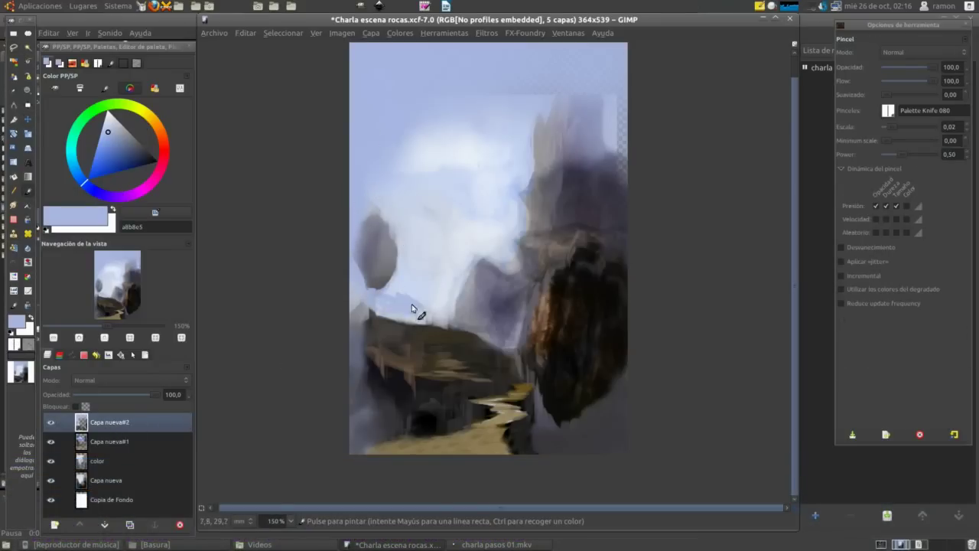
pyautogui.keyDown('ctrl'); pyautogui.click(406, 312); pyautogui.keyUp('ctrl')
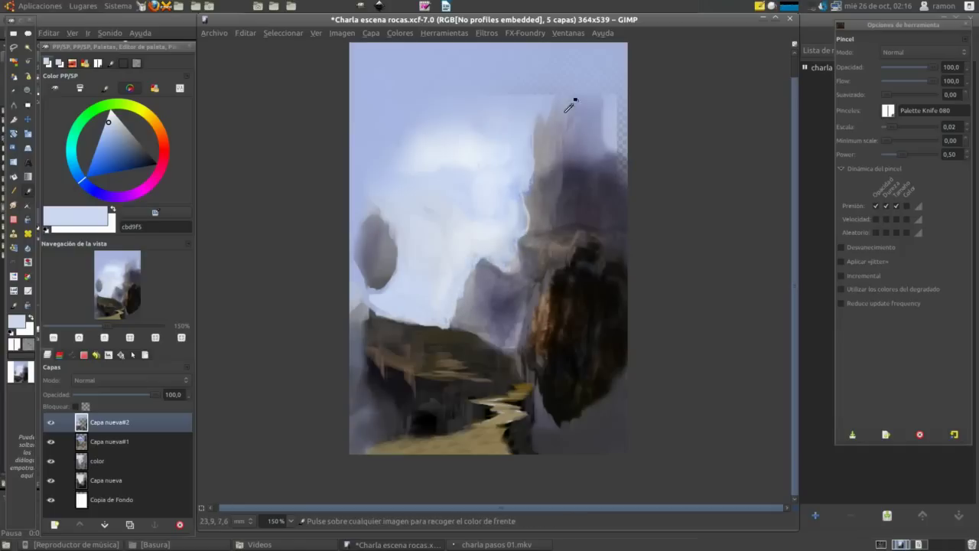
# Step: Extend a pale grey spire into the sky and mist its right edge with blue-grey
pyautogui.keyDown('ctrl'); pyautogui.click(546, 153); pyautogui.keyUp('ctrl')
pyautogui.moveTo(546, 145); pyautogui.dragTo(569, 92)
pyautogui.keyDown('ctrl'); pyautogui.click(570, 67); pyautogui.keyUp('ctrl')
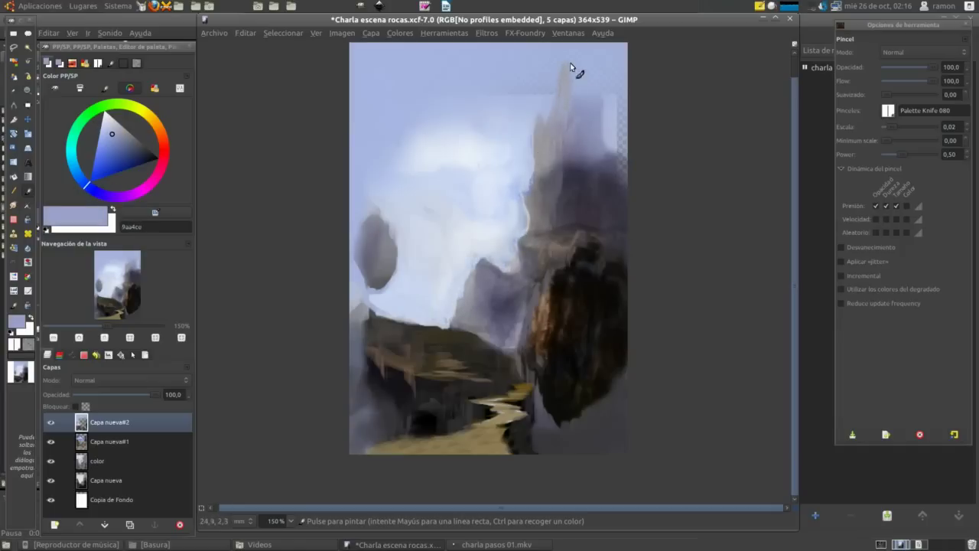
pyautogui.keyDown('ctrl'); pyautogui.click(609, 105); pyautogui.keyUp('ctrl')
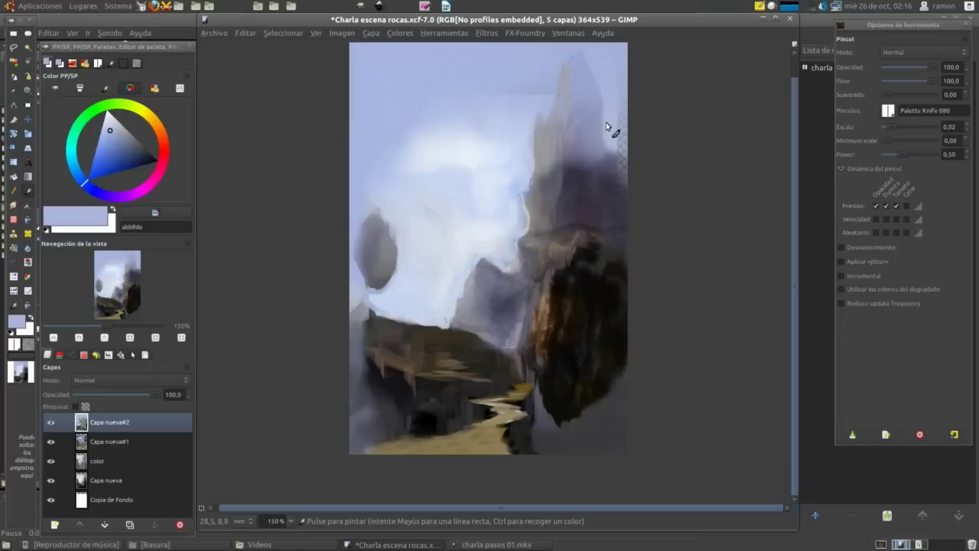
pyautogui.moveTo(619, 149); pyautogui.dragTo(628, 222)
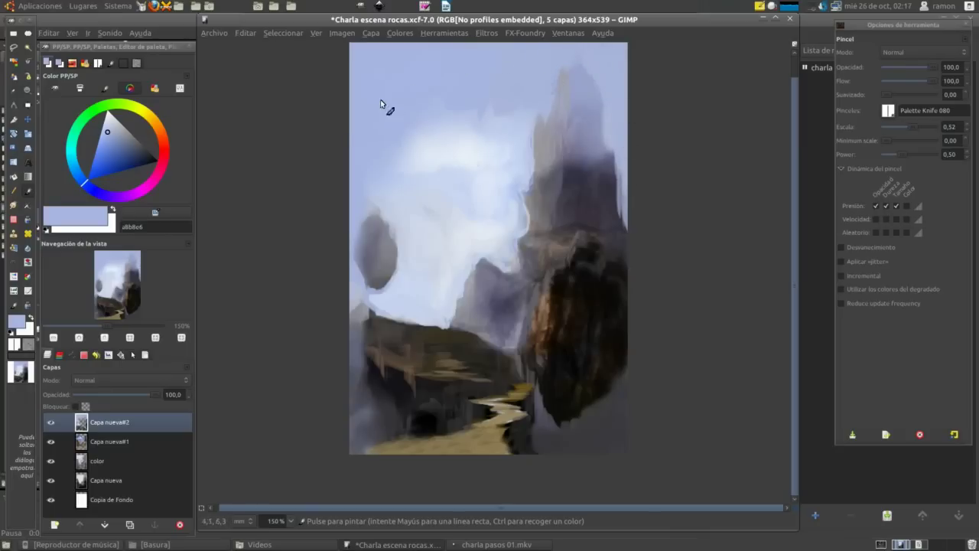
pyautogui.keyDown('ctrl'); pyautogui.click(581, 191); pyautogui.keyUp('ctrl')
pyautogui.moveTo(621, 230); pyautogui.dragTo(609, 142)
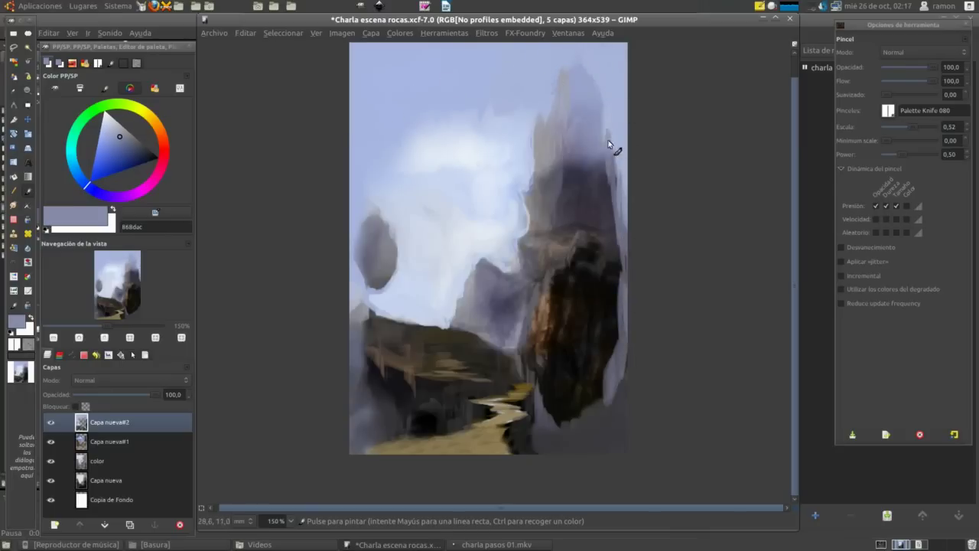
pyautogui.keyDown('ctrl'); pyautogui.click(609, 144); pyautogui.keyUp('ctrl')
pyautogui.moveTo(623, 173); pyautogui.dragTo(618, 422)
# Step: Paint the rock's right edge, sampling near-black and deep shadow tones
pyautogui.keyDown('ctrl'); pyautogui.click(616, 369); pyautogui.keyUp('ctrl')
pyautogui.keyDown('ctrl'); pyautogui.click(621, 389); pyautogui.keyUp('ctrl')
pyautogui.keyDown('ctrl'); pyautogui.click(413, 386); pyautogui.keyUp('ctrl')
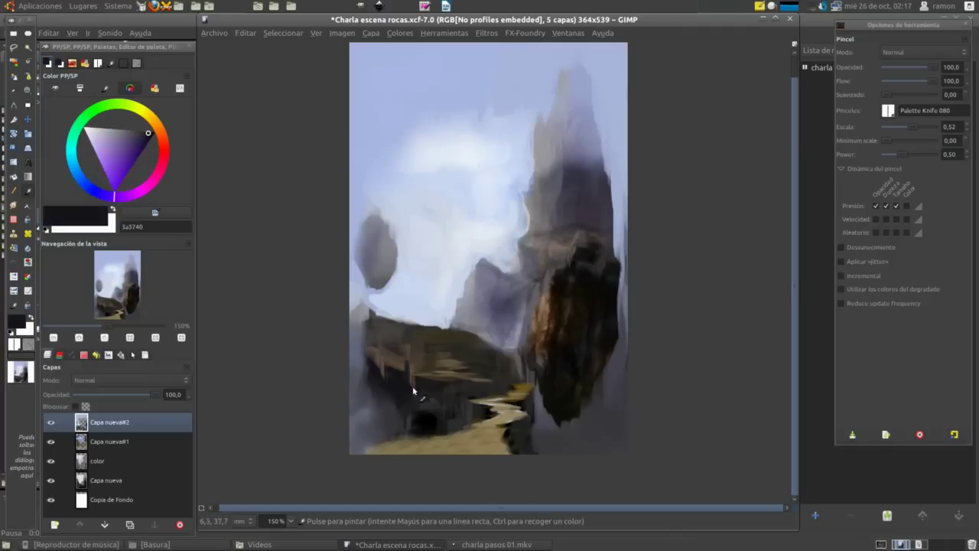
pyautogui.keyDown('ctrl'); pyautogui.click(455, 247); pyautogui.keyUp('ctrl')
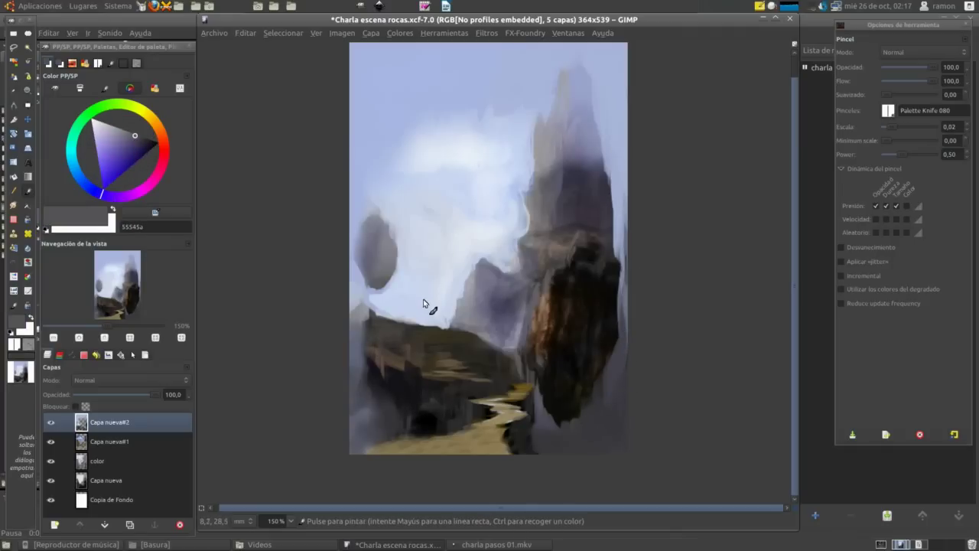
pyautogui.keyDown('ctrl'); pyautogui.click(361, 342); pyautogui.keyUp('ctrl')
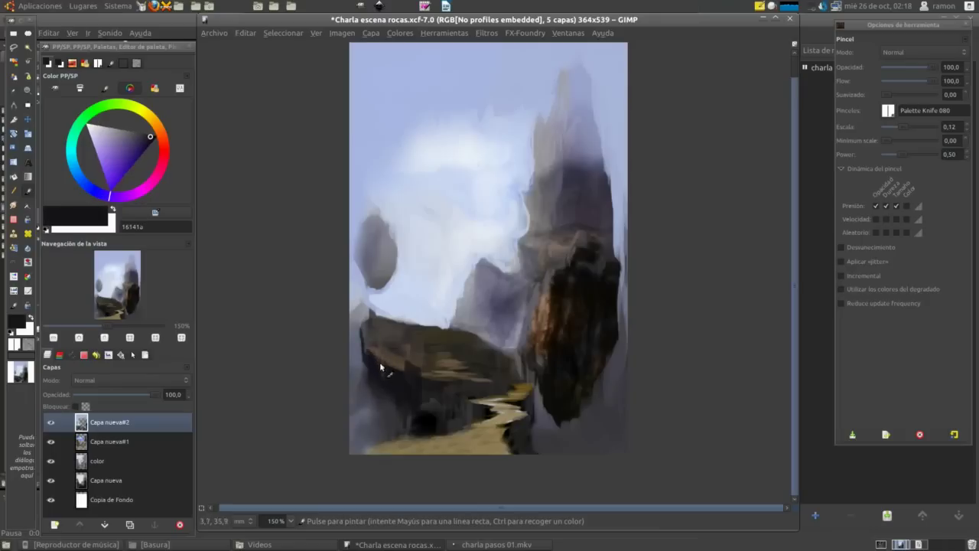
pyautogui.keyDown('ctrl'); pyautogui.click(377, 400); pyautogui.keyUp('ctrl')
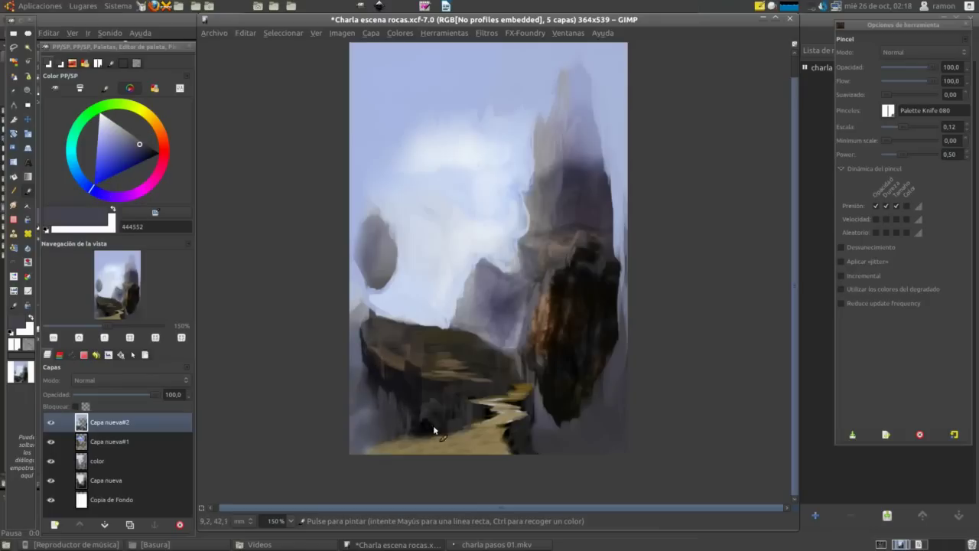
pyautogui.keyDown('ctrl'); pyautogui.click(452, 409); pyautogui.keyUp('ctrl')
pyautogui.keyDown('ctrl'); pyautogui.click(449, 387); pyautogui.keyUp('ctrl')
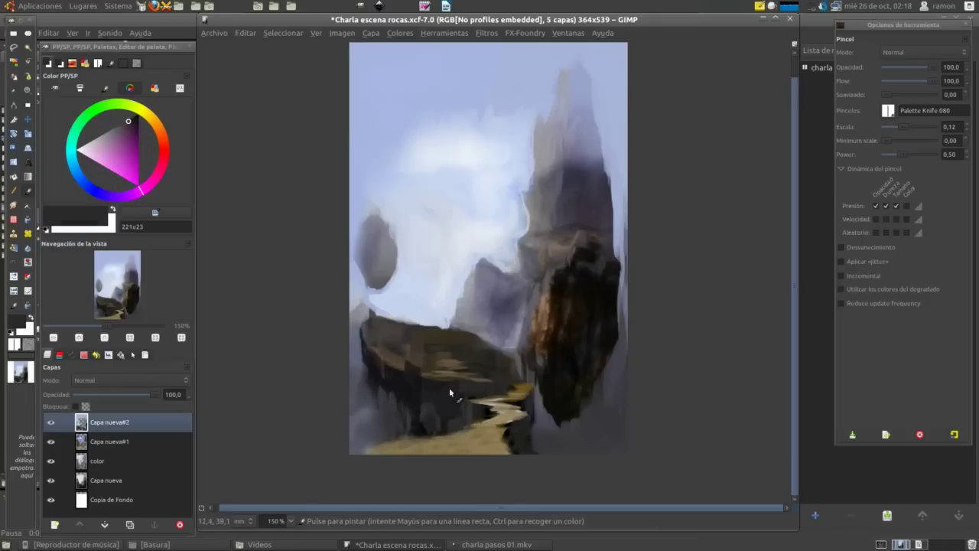
# Step: Sample grey-blue, grey and brown rock colours around the spire
pyautogui.keyDown('ctrl'); pyautogui.click(502, 323); pyautogui.keyUp('ctrl')
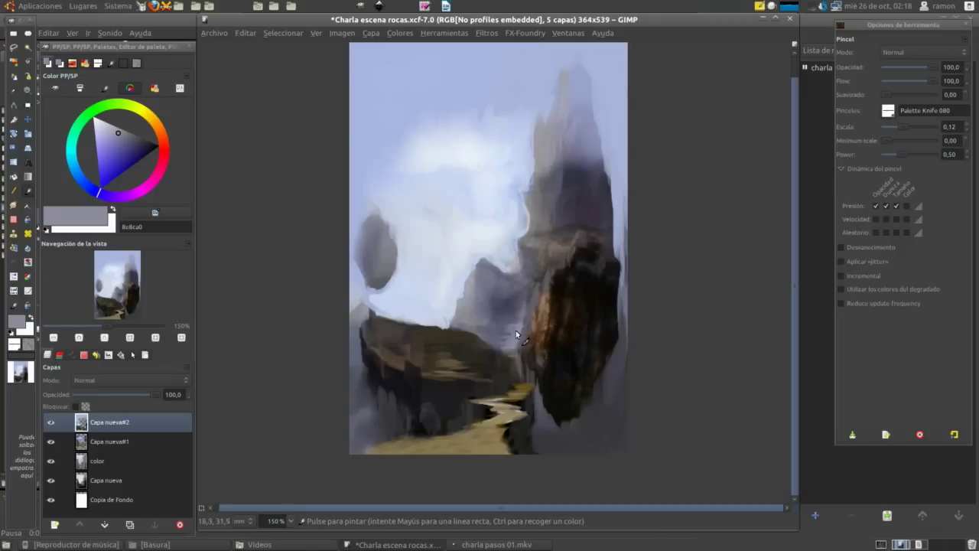
pyautogui.keyDown('ctrl'); pyautogui.click(563, 245); pyautogui.keyUp('ctrl')
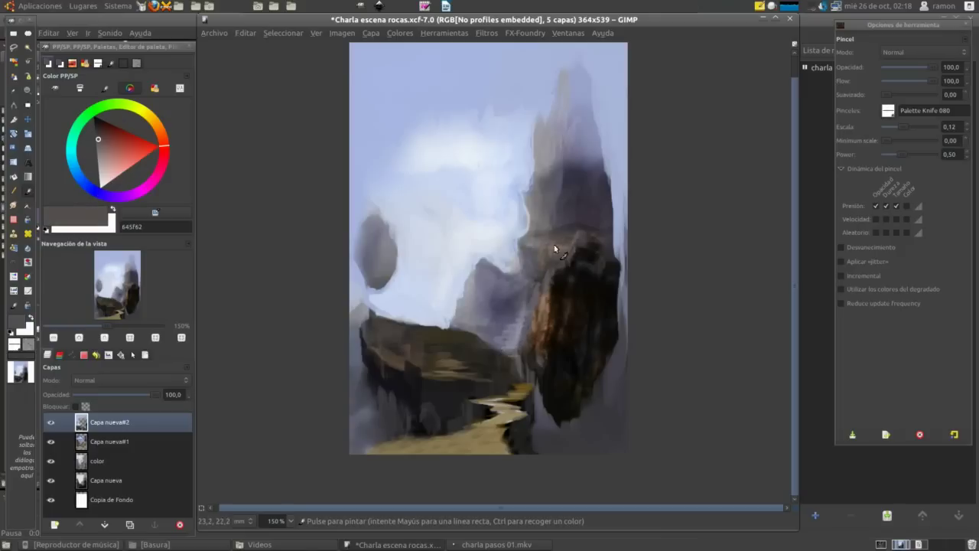
pyautogui.keyDown('ctrl'); pyautogui.click(534, 243); pyautogui.keyUp('ctrl')
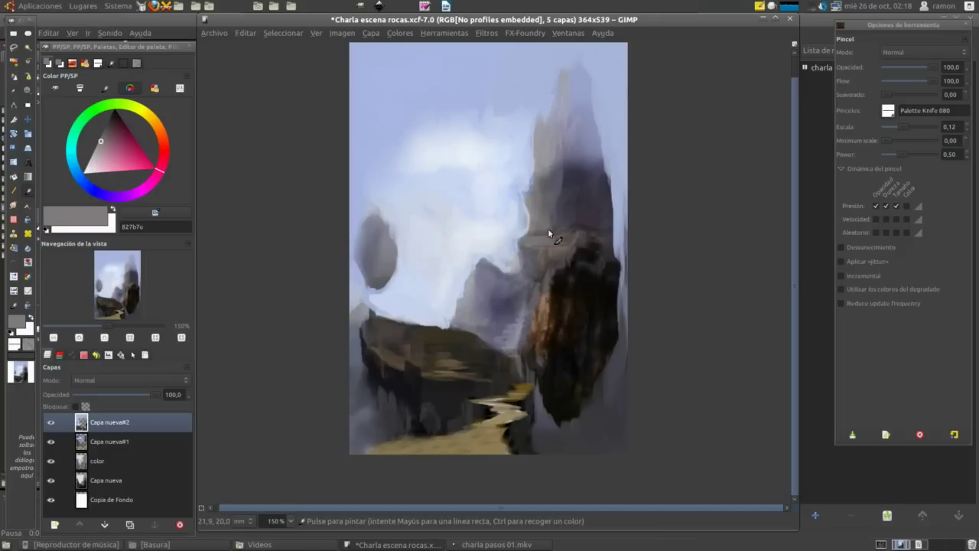
pyautogui.keyDown('ctrl'); pyautogui.click(555, 144); pyautogui.keyUp('ctrl')
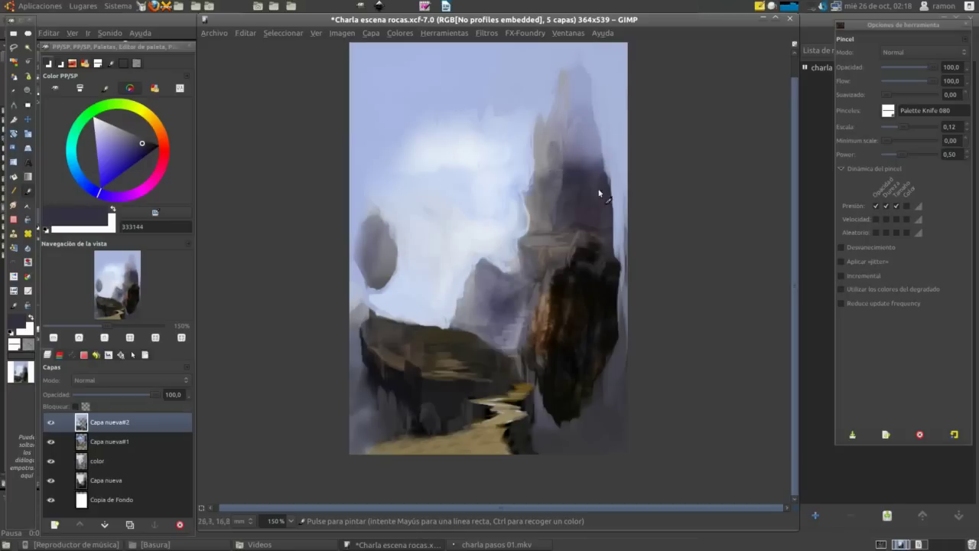
pyautogui.keyDown('ctrl'); pyautogui.click(540, 299); pyautogui.keyUp('ctrl')
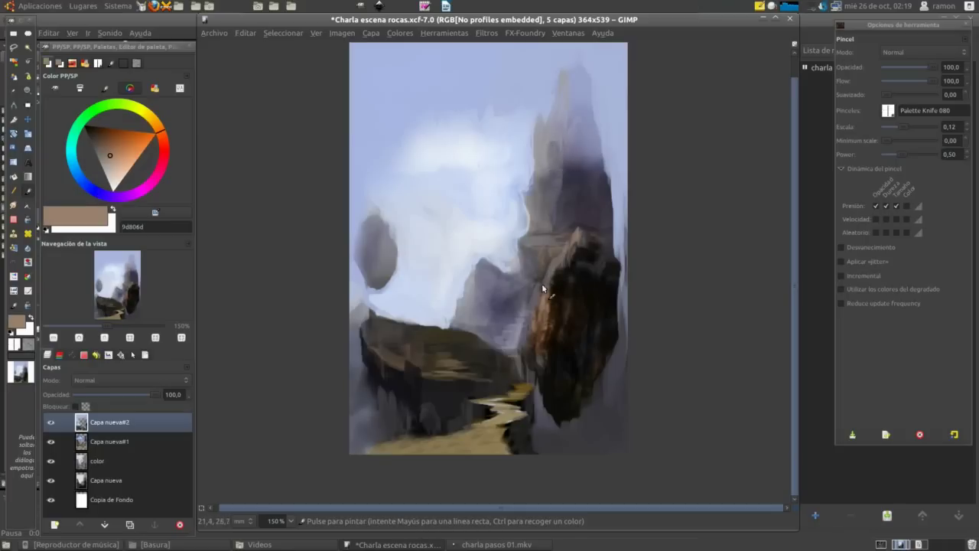
# Step: Brighten the clouds with pale sky-blue strokes, then switch to smudging
pyautogui.keyDown('ctrl'); pyautogui.click(608, 359); pyautogui.keyUp('ctrl')
pyautogui.keyDown('ctrl'); pyautogui.click(622, 295); pyautogui.keyUp('ctrl')
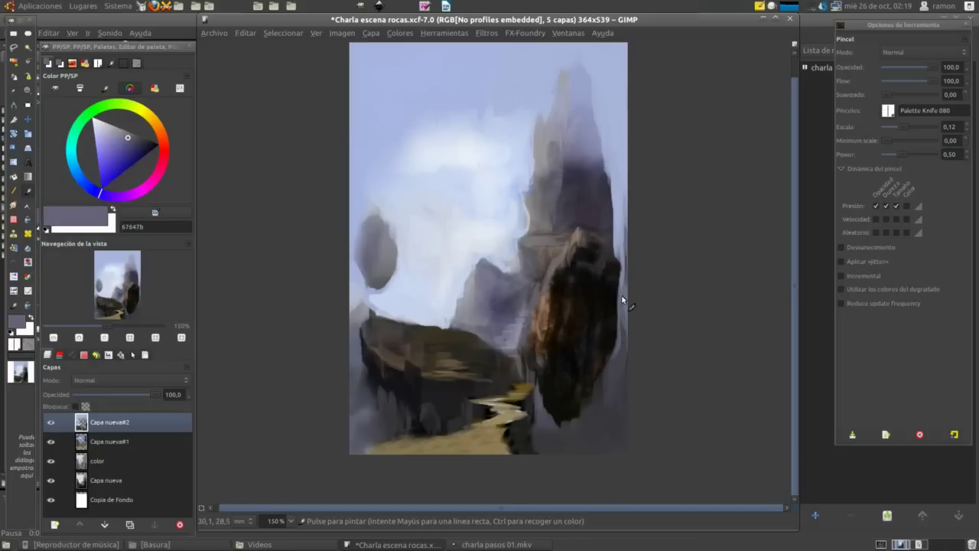
pyautogui.keyDown('ctrl'); pyautogui.click(626, 231); pyautogui.keyUp('ctrl')
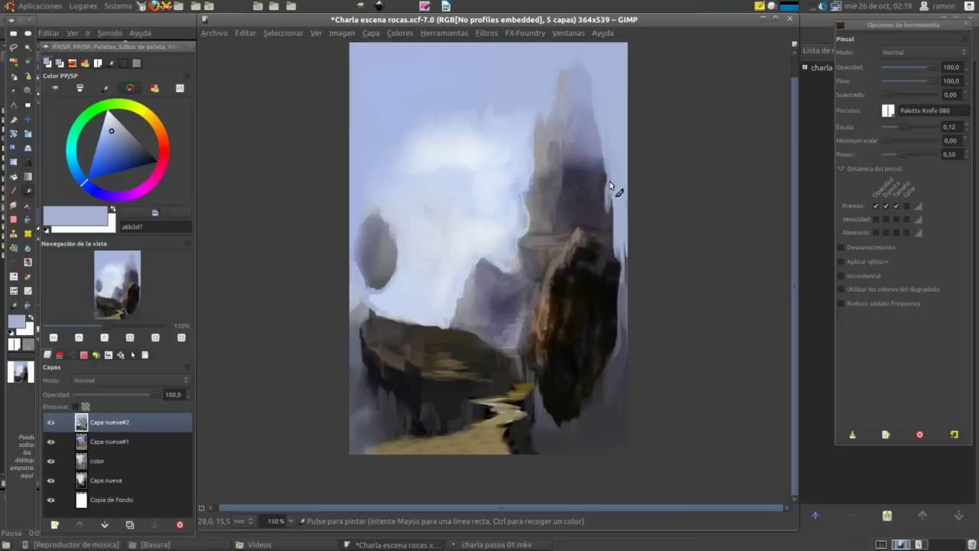
pyautogui.keyDown('ctrl'); pyautogui.click(553, 83); pyautogui.keyUp('ctrl')
pyautogui.keyDown('ctrl'); pyautogui.click(407, 119); pyautogui.keyUp('ctrl')
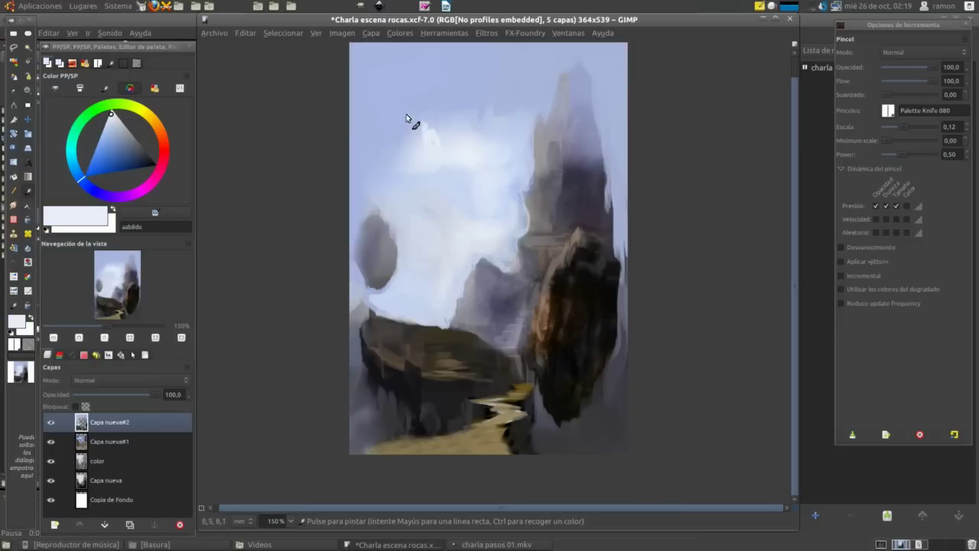
pyautogui.moveTo(407, 119); pyautogui.dragTo(382, 153)
pyautogui.press('s')
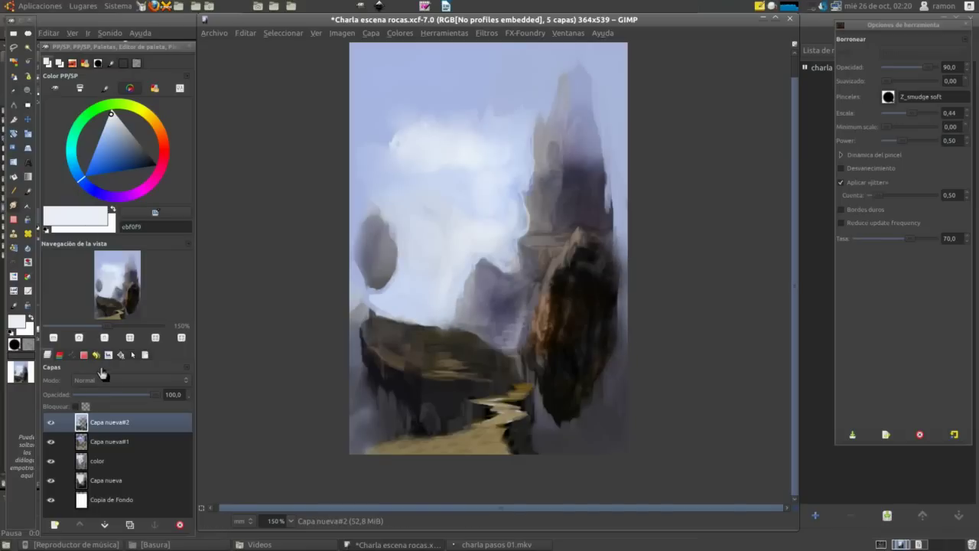
# Step: Airbrush the left floating rock paler into the mist and darken its top edge
pyautogui.press('a')
pyautogui.keyDown('ctrl'); pyautogui.click(372, 280); pyautogui.keyUp('ctrl')
pyautogui.moveTo(372, 281); pyautogui.dragTo(382, 221)
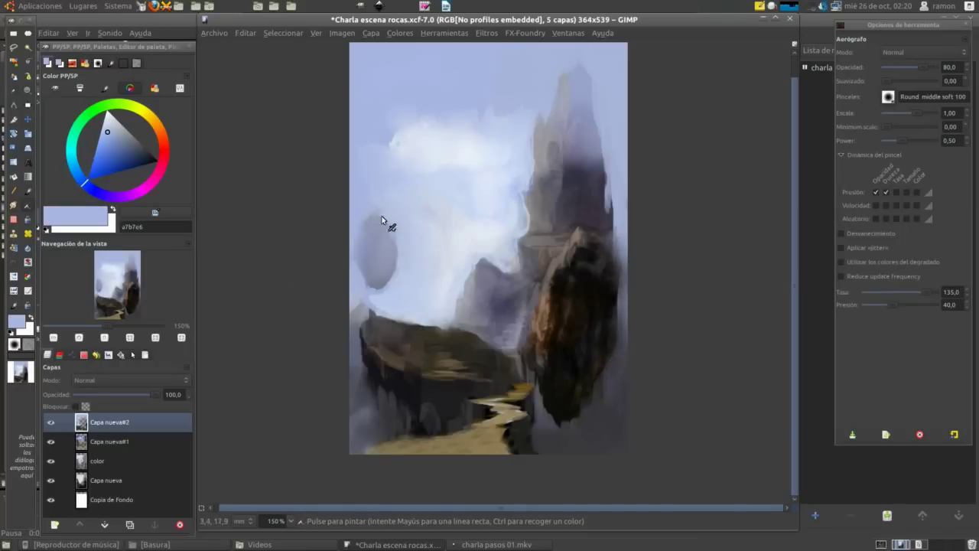
pyautogui.keyDown('ctrl'); pyautogui.click(360, 335); pyautogui.keyUp('ctrl')
pyautogui.press('p')
pyautogui.moveTo(394, 317); pyautogui.dragTo(447, 313)
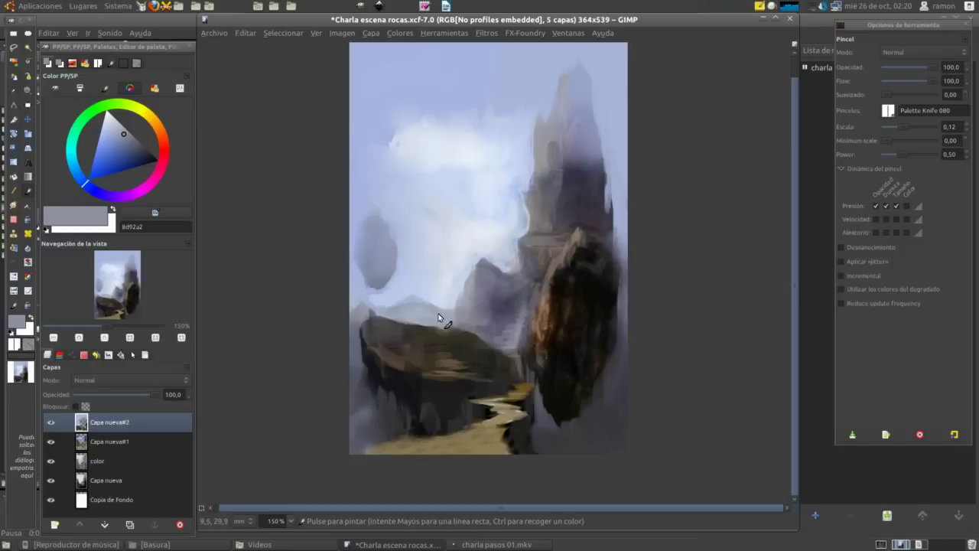
# Step: Choose a round brush preset and paint pale cloud strokes near the top
pyautogui.keyDown('ctrl'); pyautogui.click(445, 316); pyautogui.keyUp('ctrl')
pyautogui.keyDown('ctrl'); pyautogui.click(419, 324); pyautogui.keyUp('ctrl')
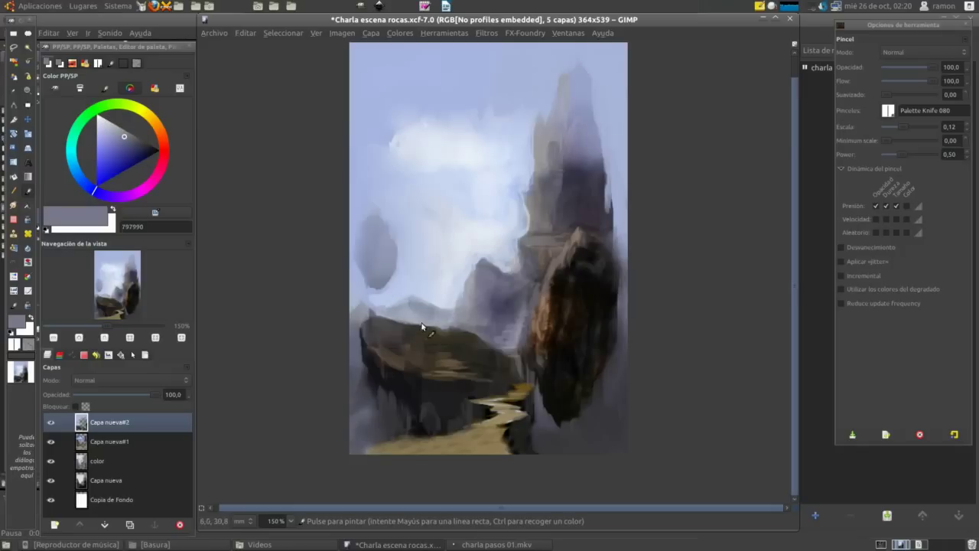
pyautogui.keyDown('ctrl'); pyautogui.click(490, 228); pyautogui.keyUp('ctrl')
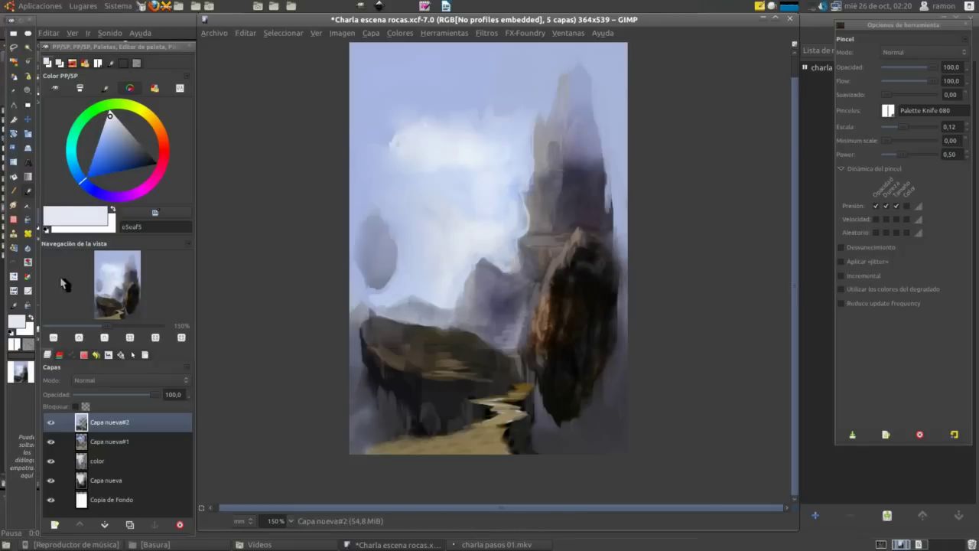
pyautogui.rightClick(701, 297)
pyautogui.click(736, 119)
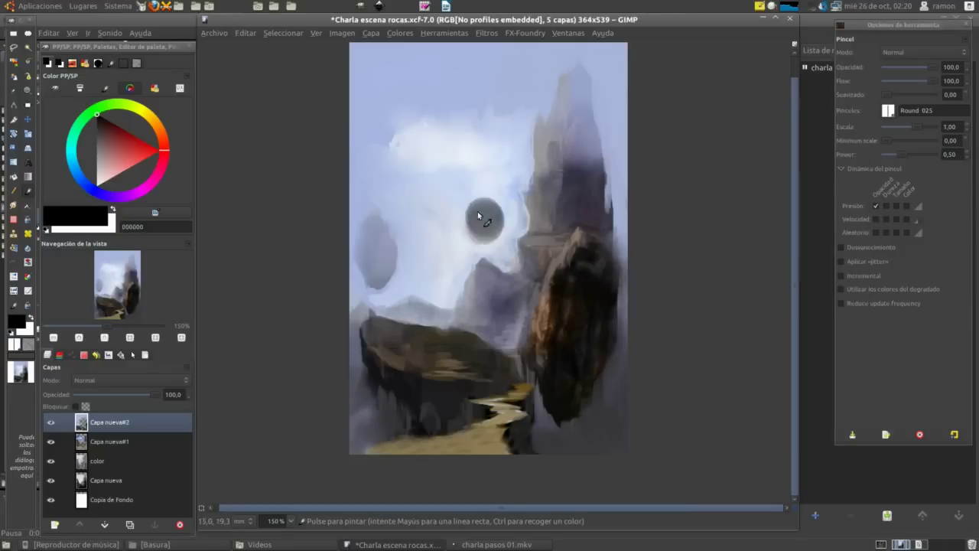
pyautogui.keyDown('ctrl'); pyautogui.click(428, 230); pyautogui.keyUp('ctrl')
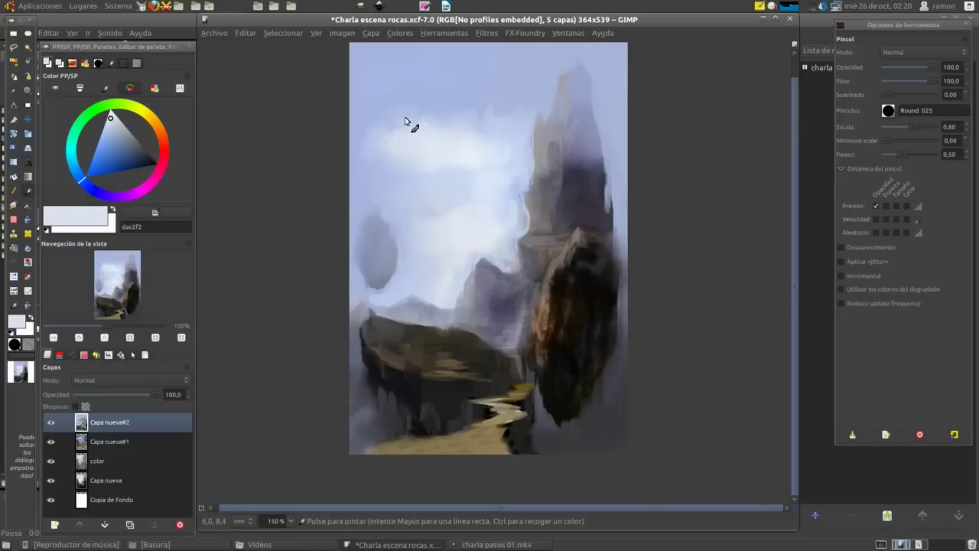
pyautogui.moveTo(409, 125)
pyautogui.mouseDown()
pyautogui.moveTo(498, 124)
pyautogui.moveTo(546, 99)
pyautogui.moveTo(525, 131)
pyautogui.moveTo(478, 152)
pyautogui.mouseUp()
# Step: Smudge the clouds and soften the upper-left of the floating rock with lavender grey
pyautogui.keyDown('ctrl'); pyautogui.click(541, 99); pyautogui.keyUp('ctrl')
pyautogui.press('s')
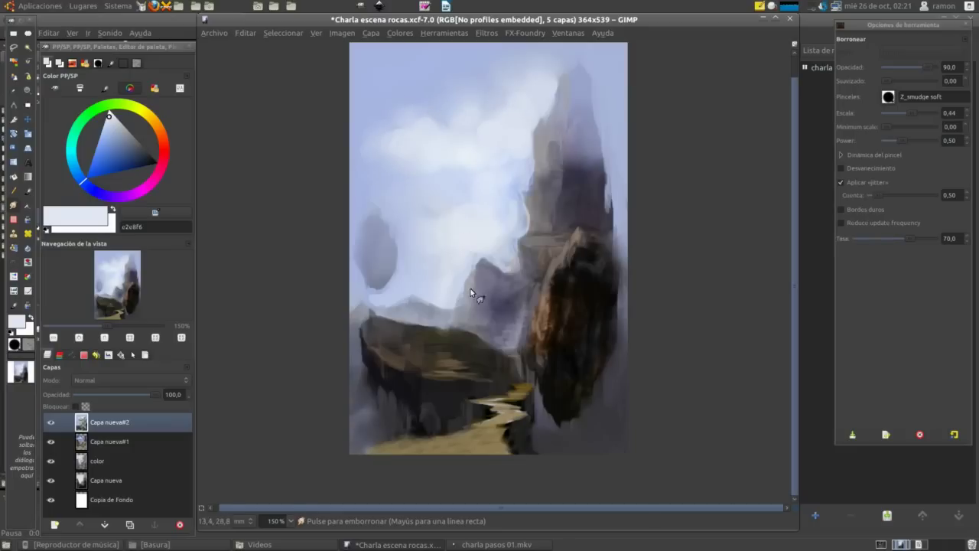
pyautogui.press('p')
pyautogui.click(609, 278)
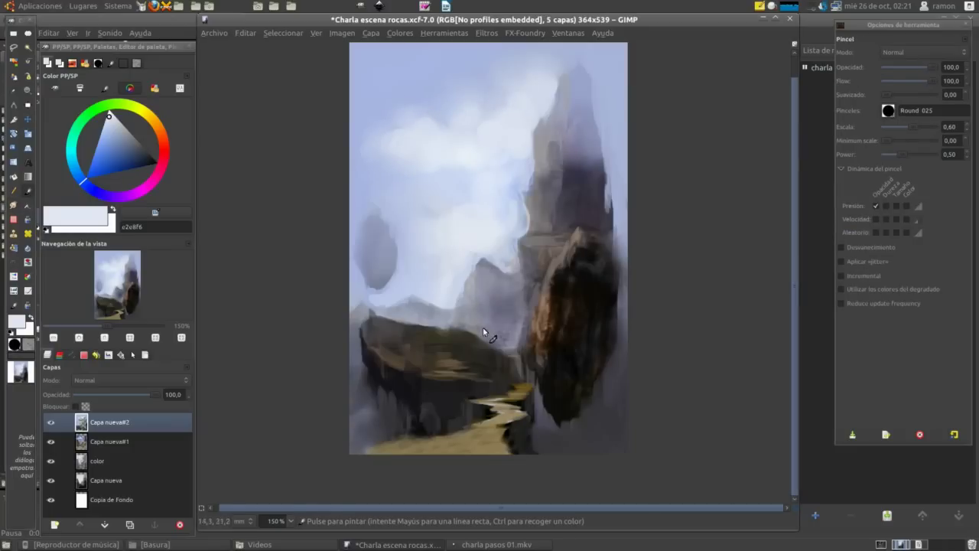
pyautogui.keyDown('ctrl'); pyautogui.click(382, 283); pyautogui.keyUp('ctrl')
pyautogui.moveTo(366, 227); pyautogui.dragTo(370, 260)
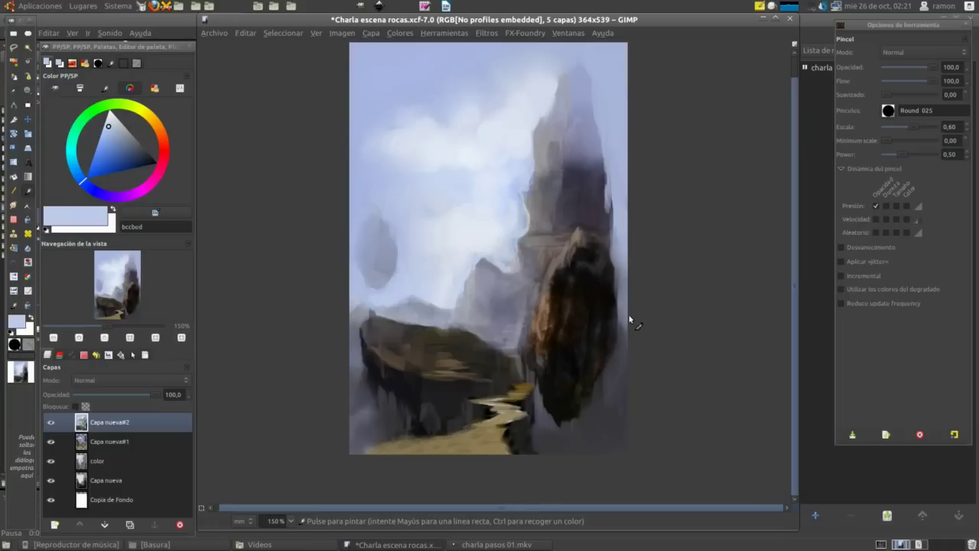
# Step: Paint a light sky-blue highlight along the spire's right edge
pyautogui.moveTo(468, 320); pyautogui.dragTo(433, 342)
pyautogui.keyDown('ctrl'); pyautogui.click(362, 77); pyautogui.keyUp('ctrl')
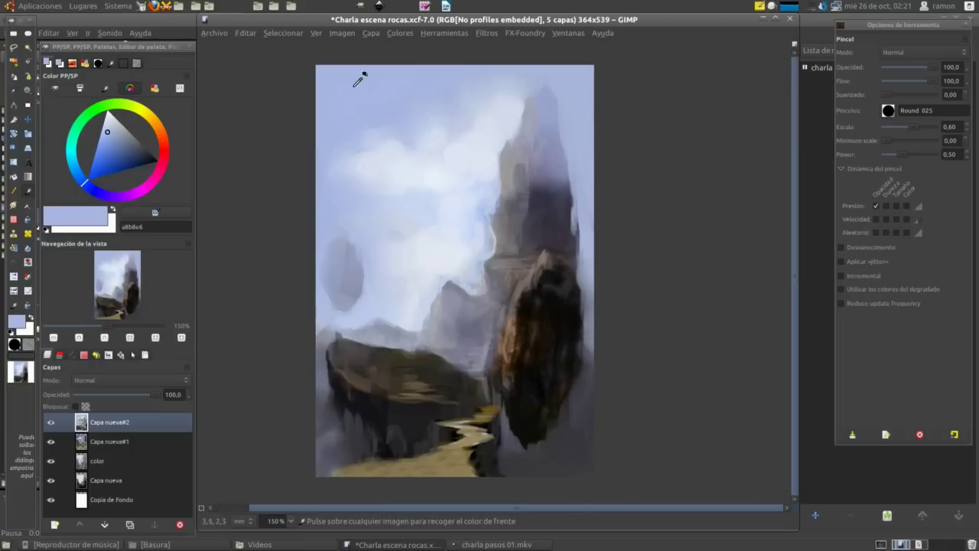
pyautogui.keyDown('ctrl'); pyautogui.click(575, 137); pyautogui.keyUp('ctrl')
pyautogui.moveTo(575, 135); pyautogui.dragTo(585, 154)
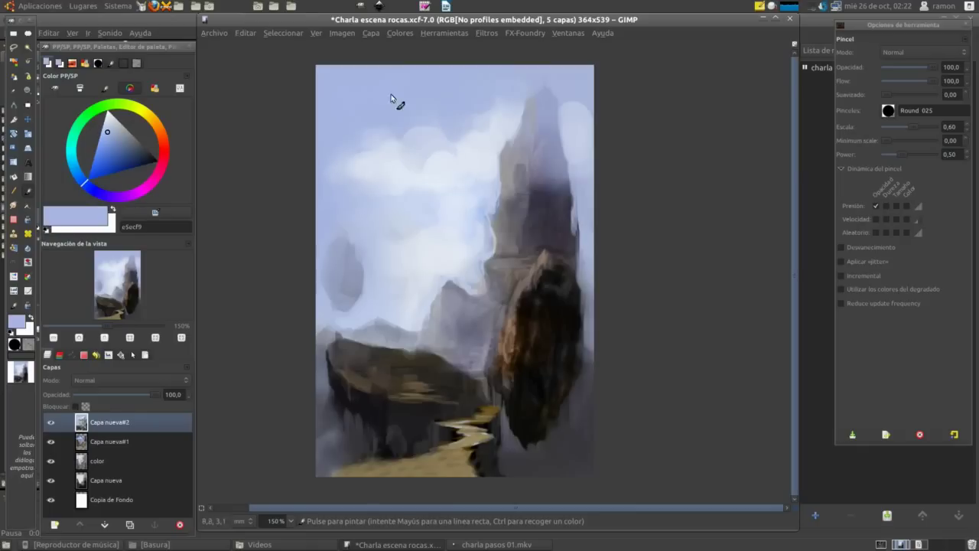
# Step: Paint a darker blue band along the top of the sky and smudge it down
pyautogui.keyDown('ctrl'); pyautogui.click(346, 100); pyautogui.keyUp('ctrl')
pyautogui.moveTo(346, 100); pyautogui.dragTo(589, 71)
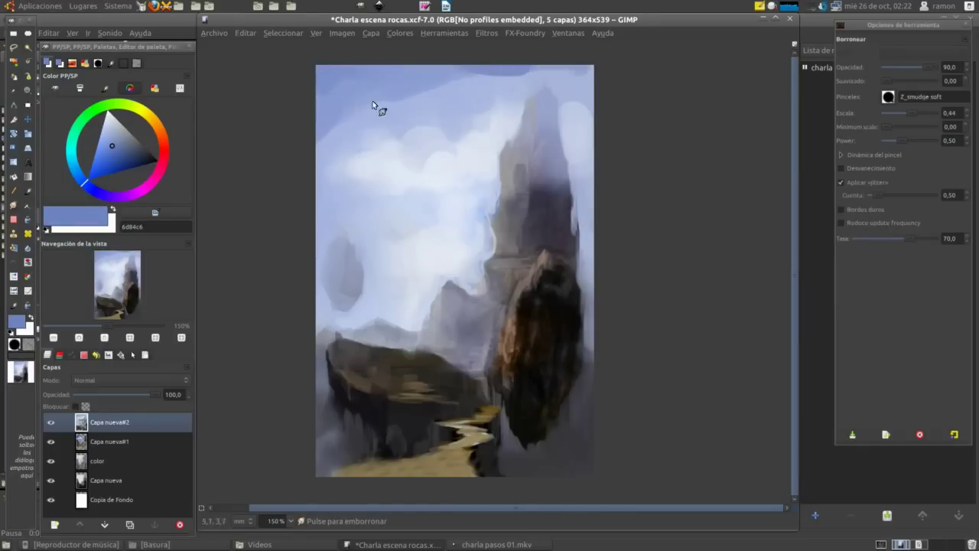
pyautogui.press('s')
pyautogui.rightClick(107, 422)
pyautogui.click(142, 357)
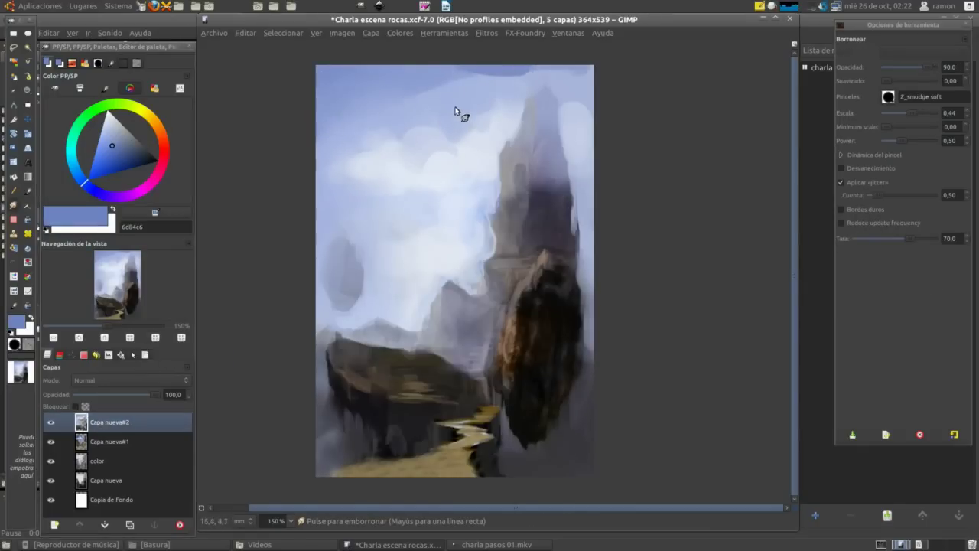
pyautogui.click(840, 155)
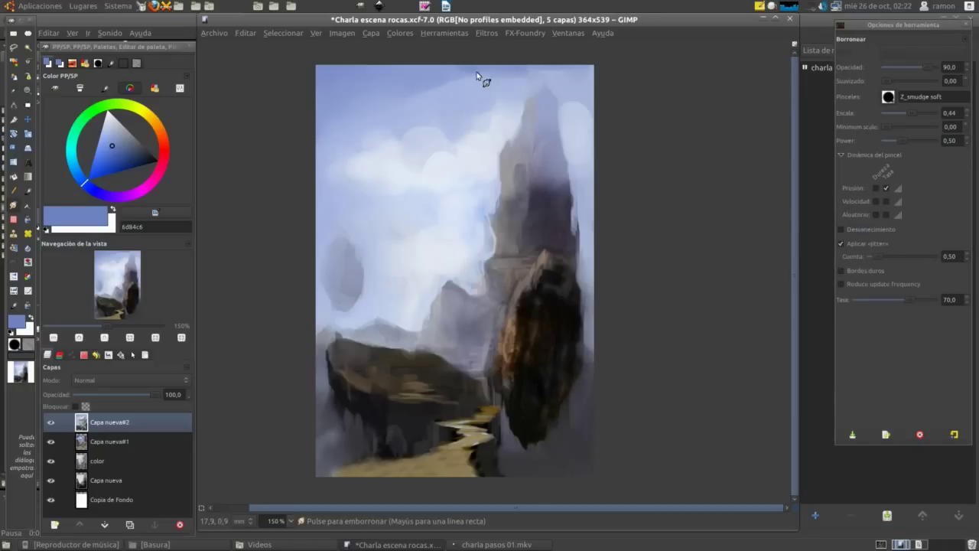
pyautogui.rightClick(146, 423)
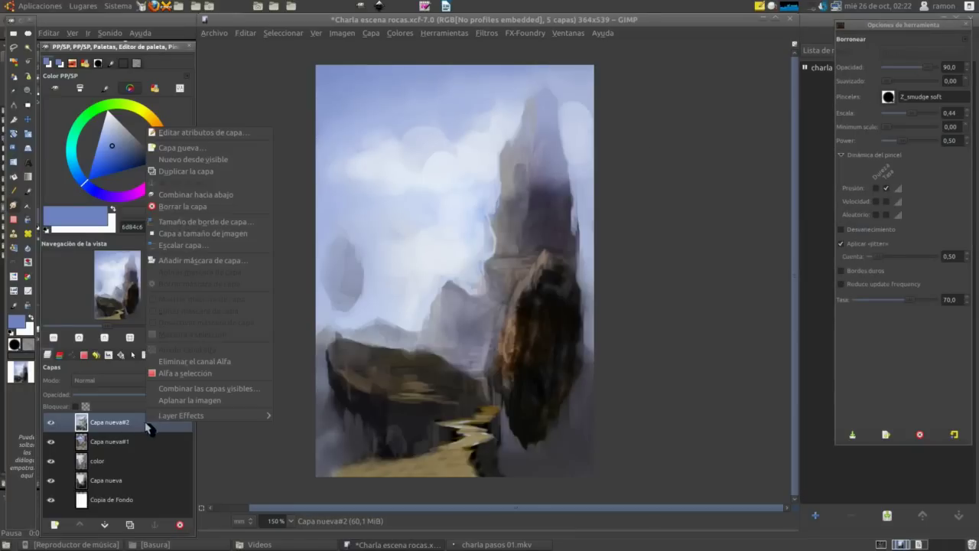
# Step: Create a new layer from the visible image and shrink the palette-knife brush
pyautogui.click(201, 224)
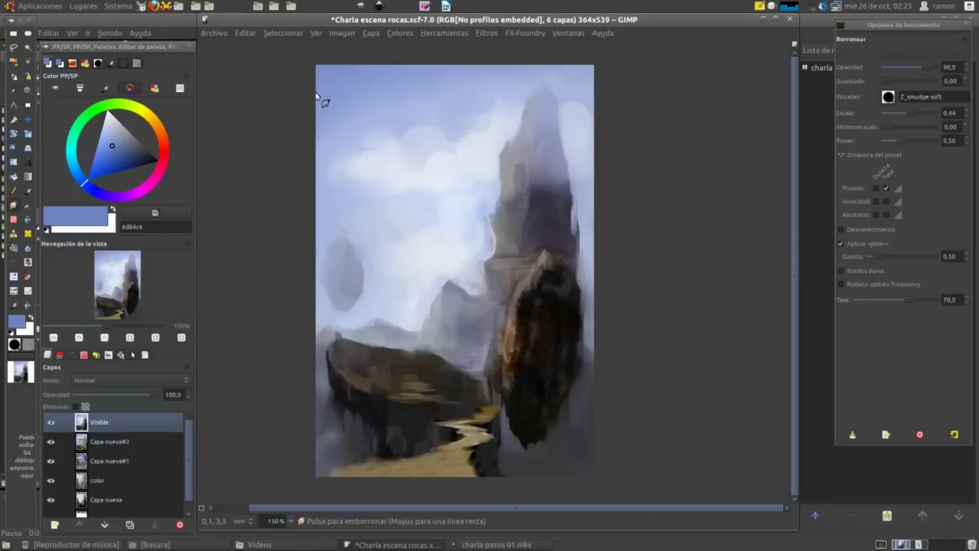
pyautogui.press('p')
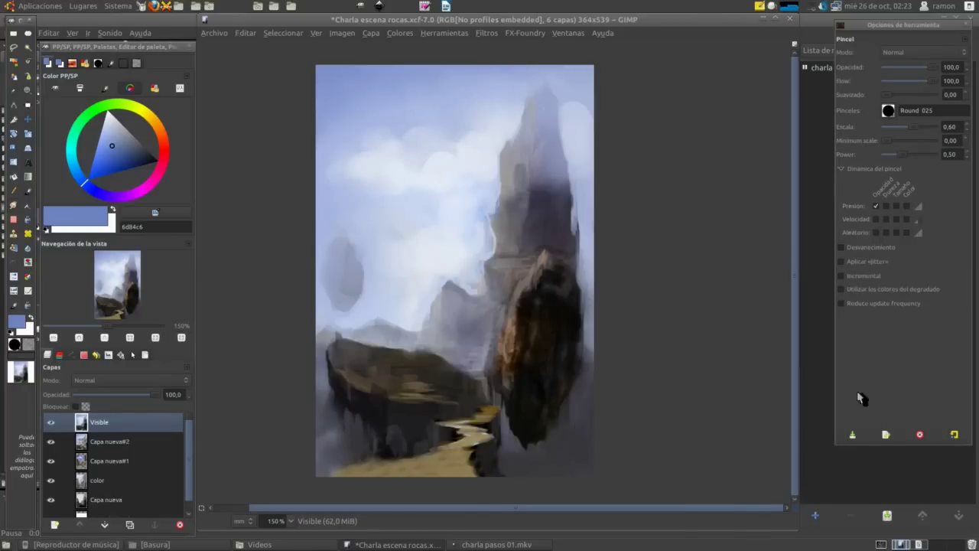
pyautogui.keyDown('ctrl'); pyautogui.click(382, 471); pyautogui.keyUp('ctrl')
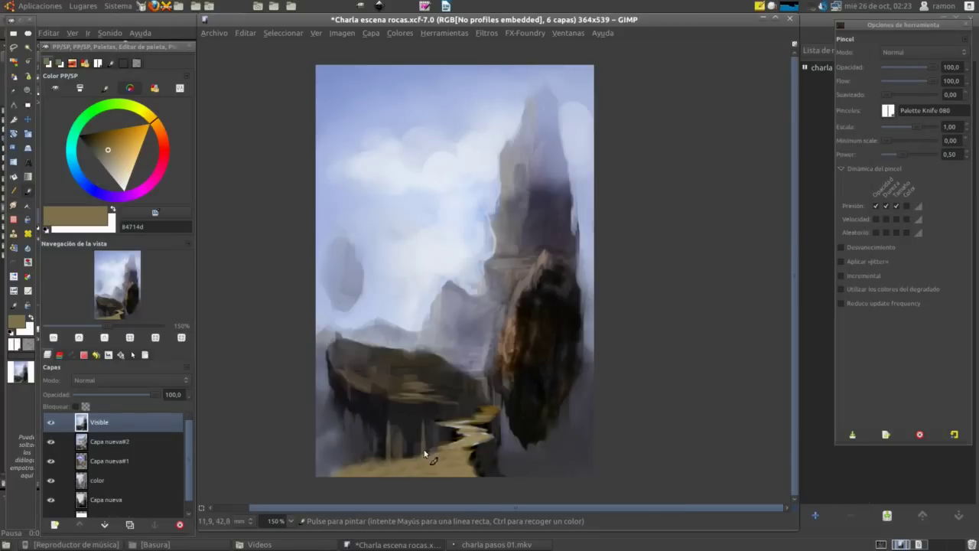
pyautogui.keyDown('ctrl'); pyautogui.click(381, 448); pyautogui.keyUp('ctrl')
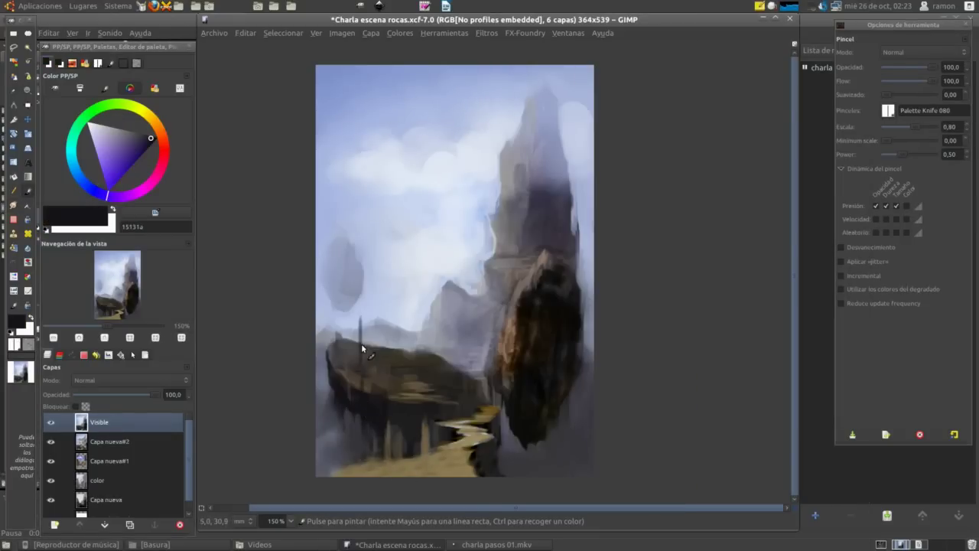
pyautogui.press('[')
pyautogui.press('[')
# Step: Shade the spire's upper faces with lavender-grey, blue-grey and darker brown-grey tones
pyautogui.keyDown('ctrl'); pyautogui.click(586, 226); pyautogui.keyUp('ctrl')
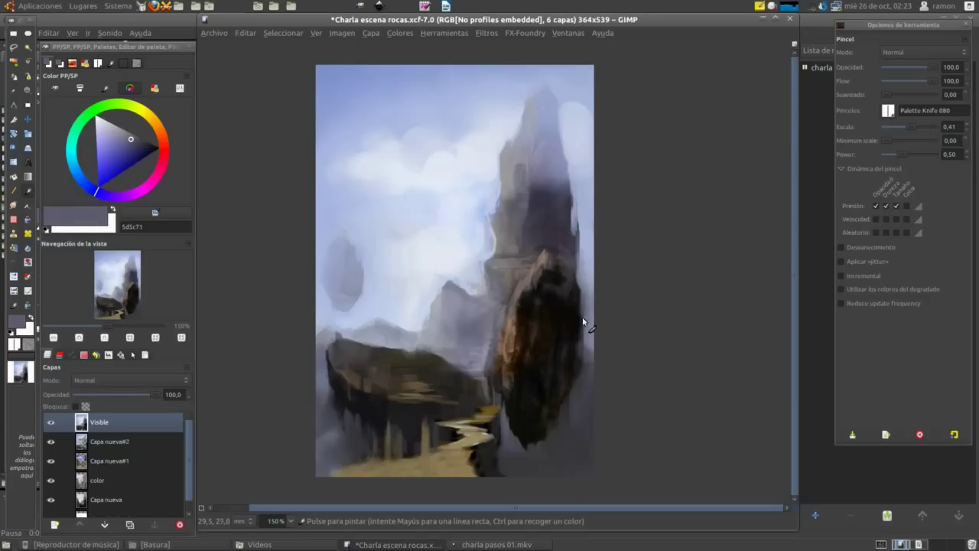
pyautogui.keyDown('ctrl'); pyautogui.click(573, 276); pyautogui.keyUp('ctrl')
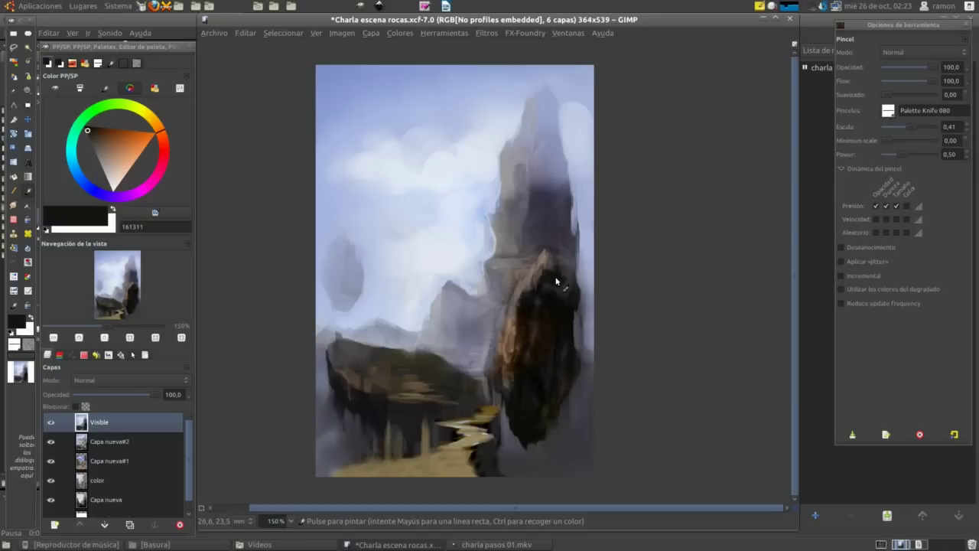
pyautogui.press('[')
pyautogui.press('[')
pyautogui.keyDown('ctrl'); pyautogui.click(523, 212); pyautogui.keyUp('ctrl')
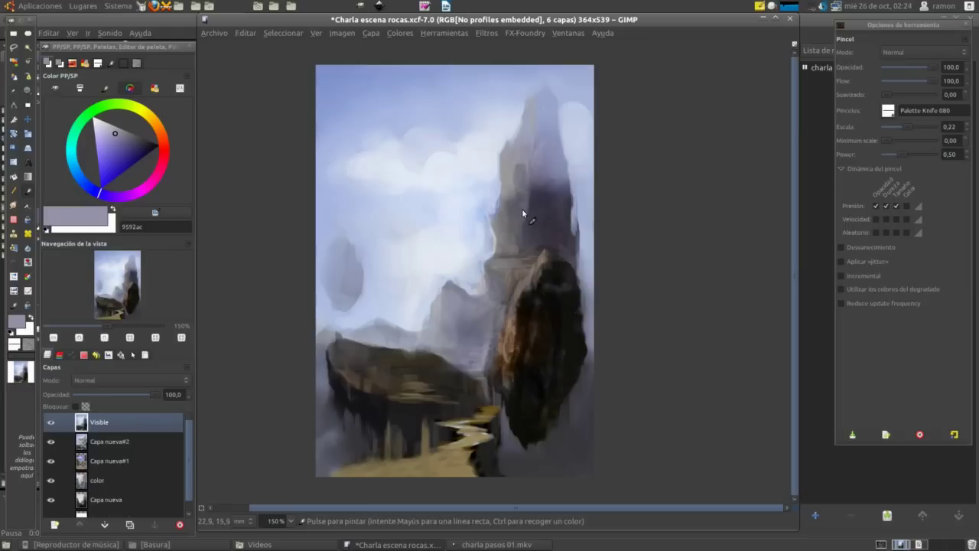
pyautogui.keyDown('ctrl'); pyautogui.click(524, 156); pyautogui.keyUp('ctrl')
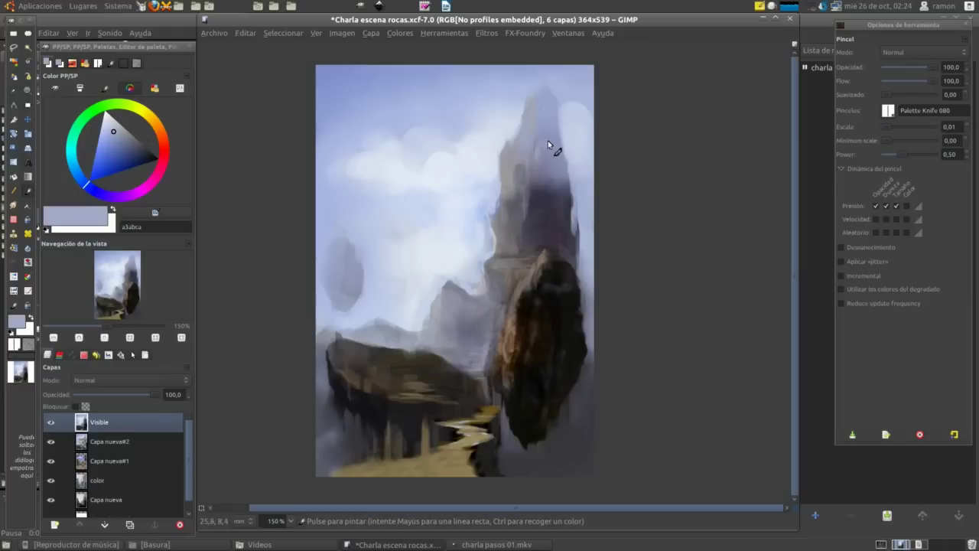
pyautogui.keyDown('ctrl'); pyautogui.click(545, 117); pyautogui.keyUp('ctrl')
pyautogui.keyDown('ctrl'); pyautogui.click(521, 227); pyautogui.keyUp('ctrl')
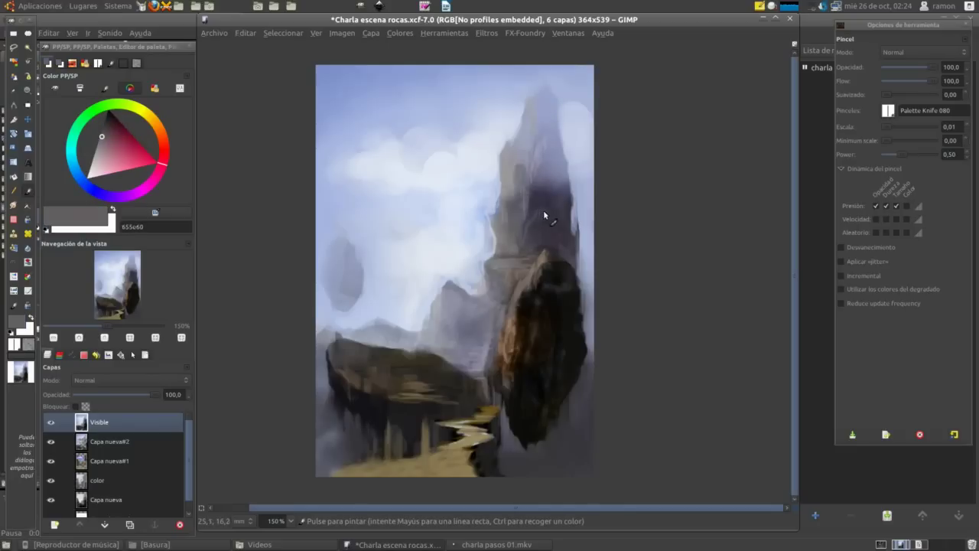
pyautogui.keyDown('ctrl'); pyautogui.click(519, 263); pyautogui.keyUp('ctrl')
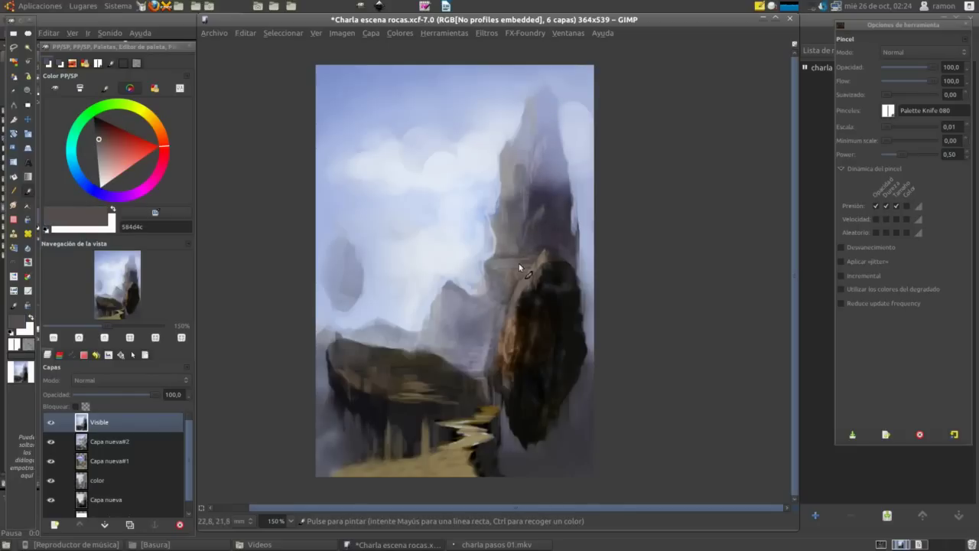
# Step: Paint a dark brown fence post beside the path
pyautogui.keyDown('ctrl'); pyautogui.click(520, 303); pyautogui.keyUp('ctrl')
pyautogui.keyDown('ctrl'); pyautogui.click(428, 400); pyautogui.keyUp('ctrl')
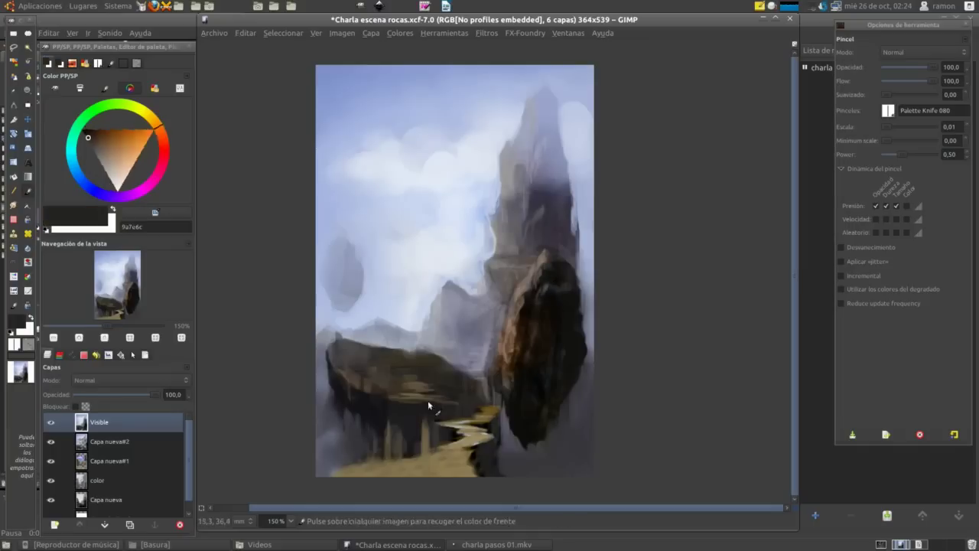
pyautogui.keyDown('ctrl'); pyautogui.click(460, 408); pyautogui.keyUp('ctrl')
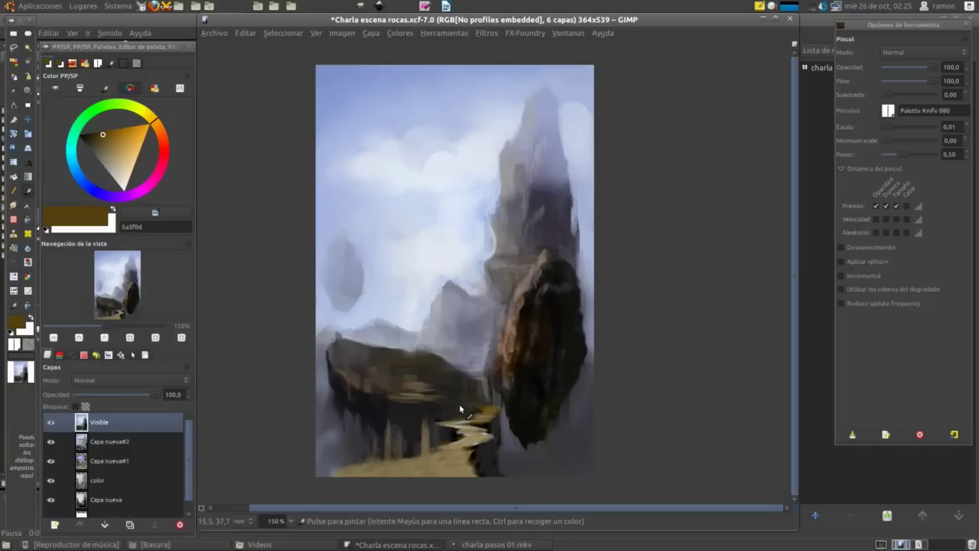
pyautogui.keyDown('ctrl'); pyautogui.click(425, 426); pyautogui.keyUp('ctrl')
pyautogui.moveTo(425, 427); pyautogui.dragTo(427, 474)
# Step: Lighten the tall spire's edge with a very pale lavender mist tone
pyautogui.keyDown('ctrl'); pyautogui.click(424, 446); pyautogui.keyUp('ctrl')
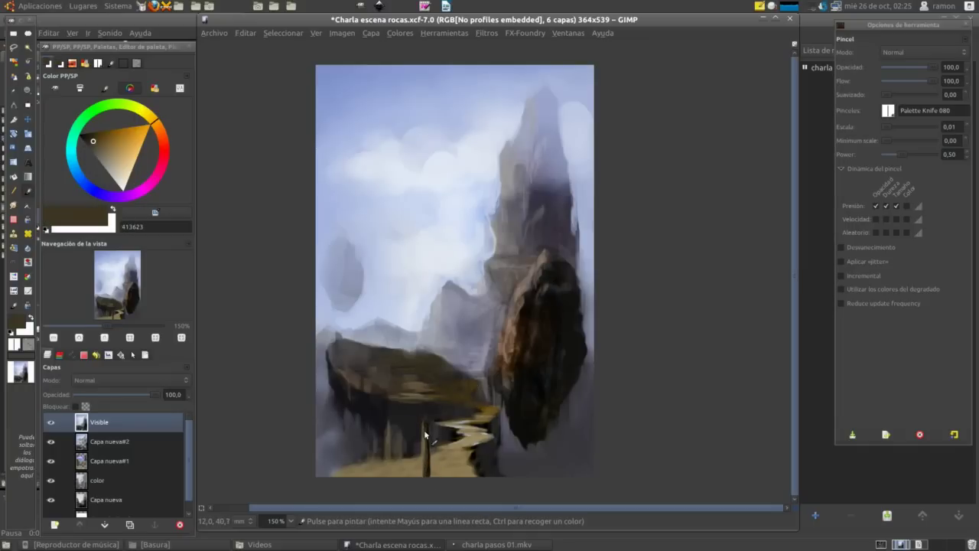
pyautogui.keyDown('ctrl'); pyautogui.click(390, 439); pyautogui.keyUp('ctrl')
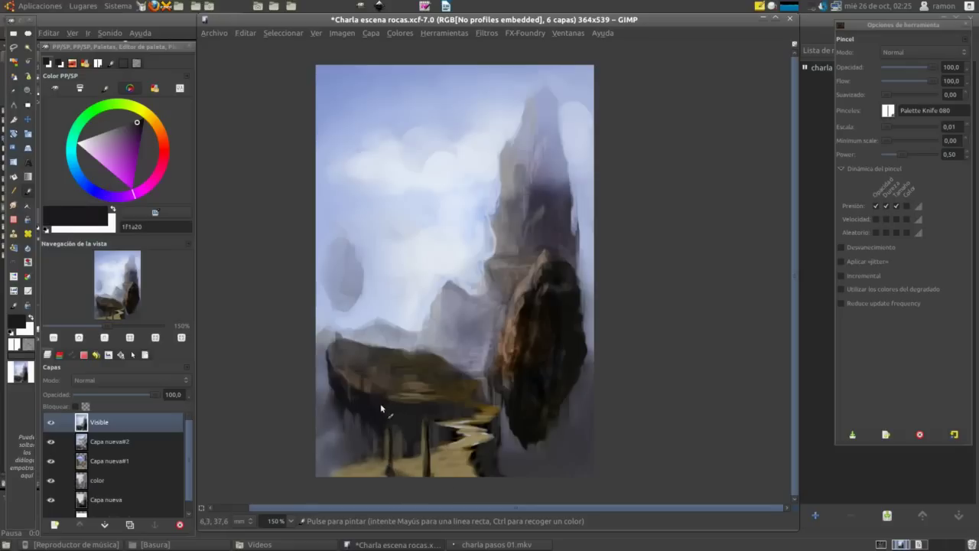
pyautogui.keyDown('ctrl'); pyautogui.click(357, 427); pyautogui.keyUp('ctrl')
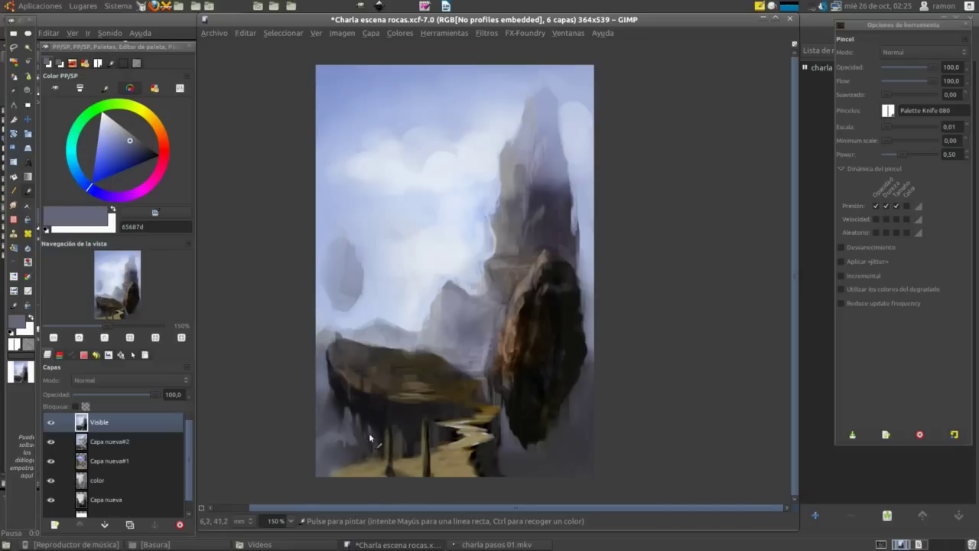
pyautogui.keyDown('ctrl'); pyautogui.click(519, 154); pyautogui.keyUp('ctrl')
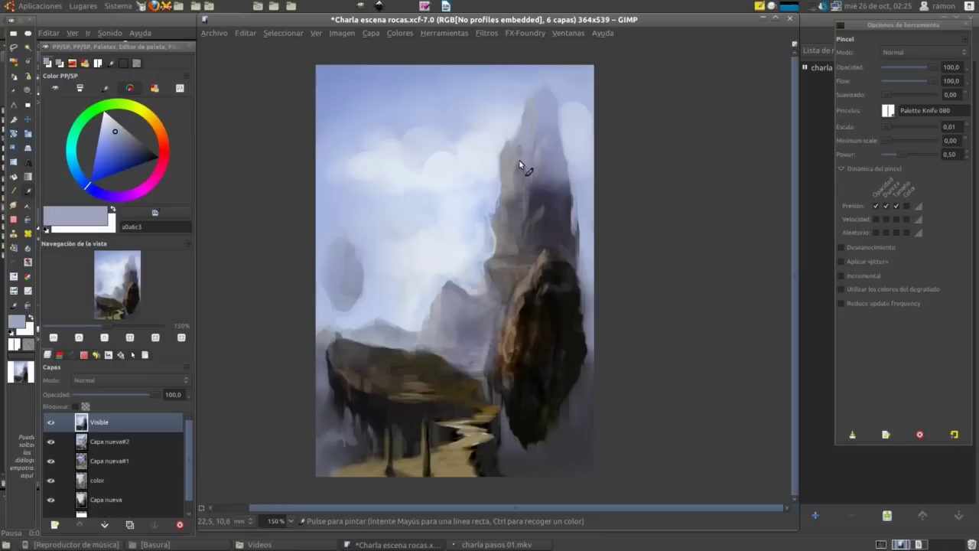
pyautogui.keyDown('ctrl'); pyautogui.click(519, 159); pyautogui.keyUp('ctrl')
pyautogui.keyDown('ctrl'); pyautogui.click(519, 154); pyautogui.keyUp('ctrl')
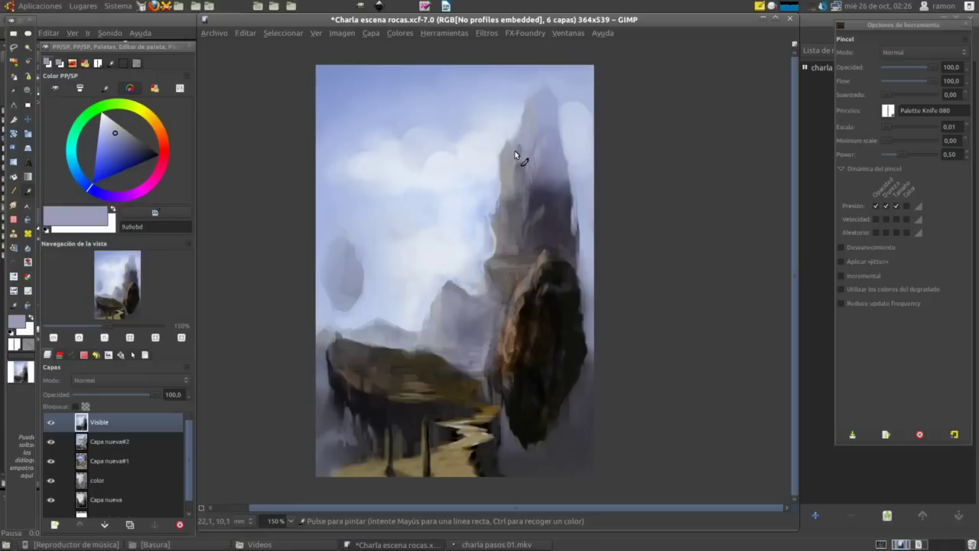
pyautogui.keyDown('ctrl'); pyautogui.click(506, 162); pyautogui.keyUp('ctrl')
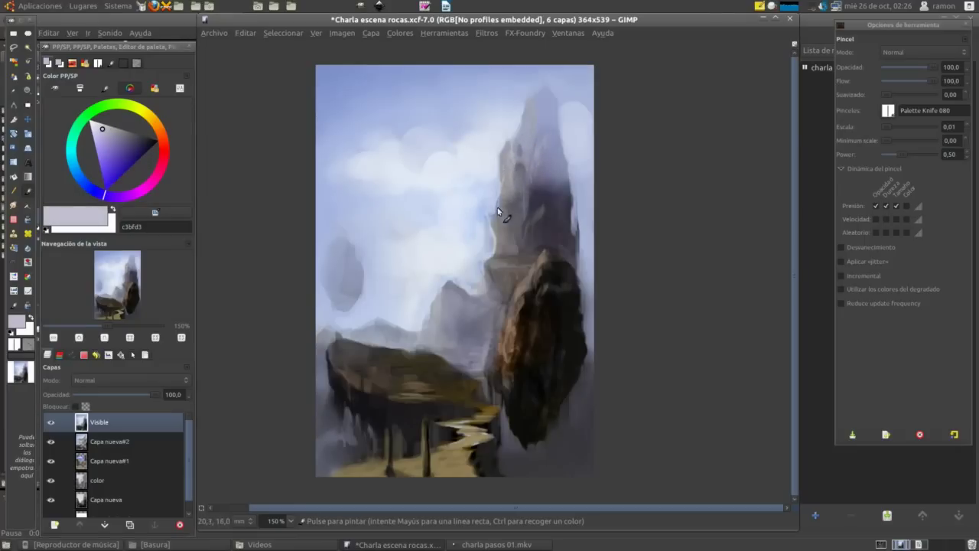
pyautogui.moveTo(497, 234); pyautogui.dragTo(490, 225)
# Step: Paint the plateau's posts and top using dark browns, tan and pale lavender mist
pyautogui.press('x')
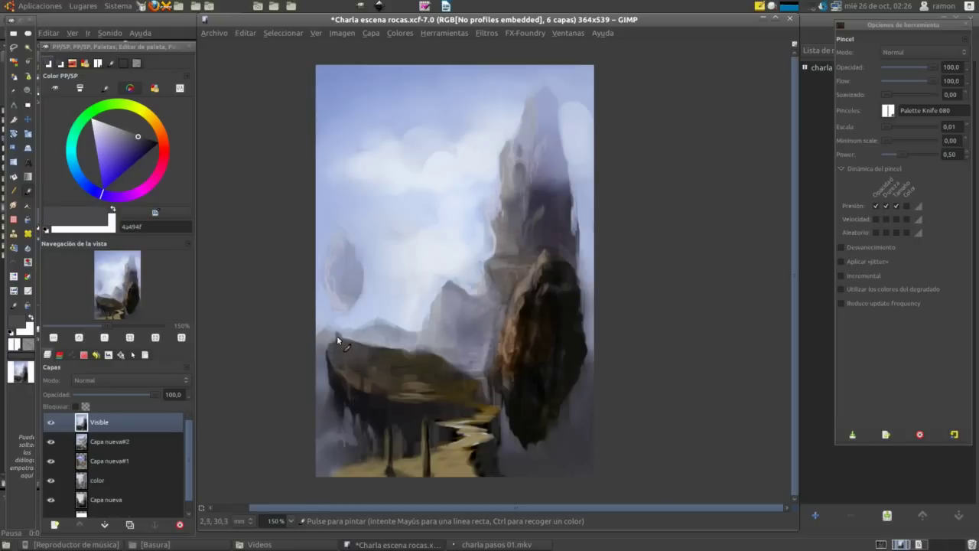
pyautogui.keyDown('ctrl'); pyautogui.click(358, 349); pyautogui.keyUp('ctrl')
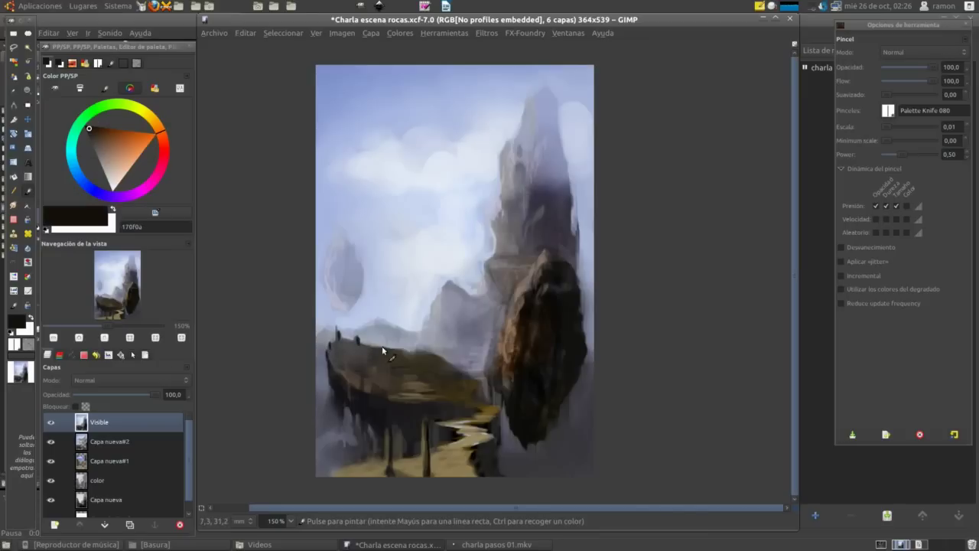
pyautogui.keyDown('ctrl'); pyautogui.click(405, 384); pyautogui.keyUp('ctrl')
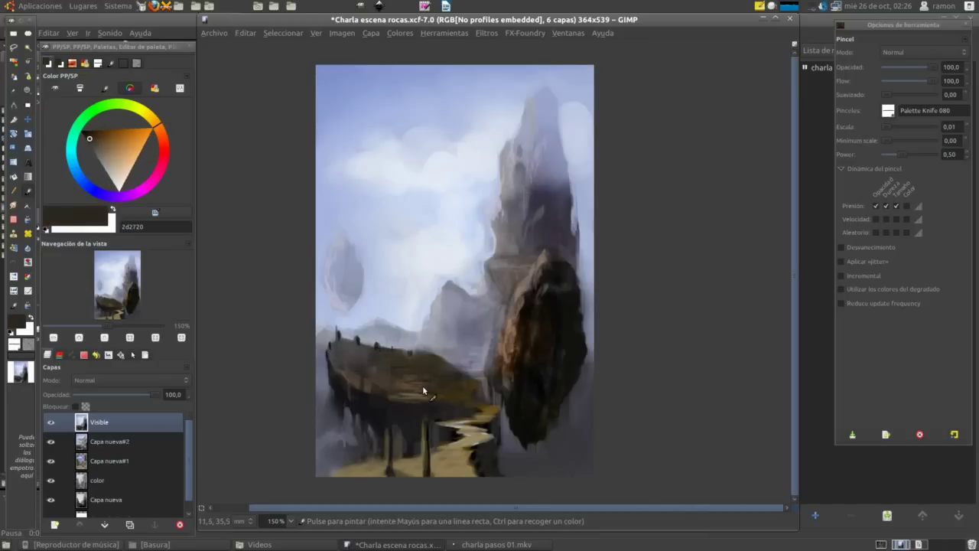
pyautogui.keyDown('ctrl'); pyautogui.click(326, 475); pyautogui.keyUp('ctrl')
pyautogui.keyDown('ctrl'); pyautogui.click(336, 446); pyautogui.keyUp('ctrl')
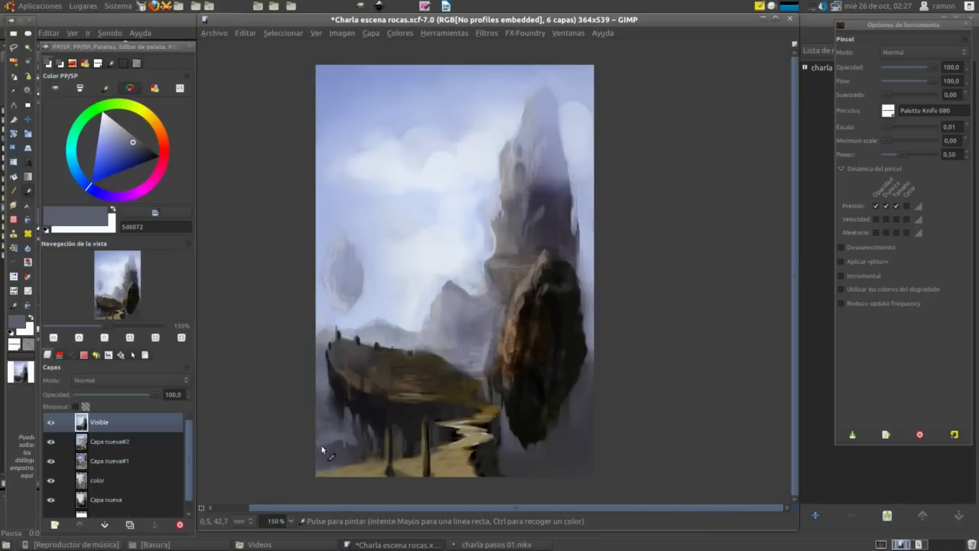
pyautogui.keyDown('ctrl'); pyautogui.click(372, 439); pyautogui.keyUp('ctrl')
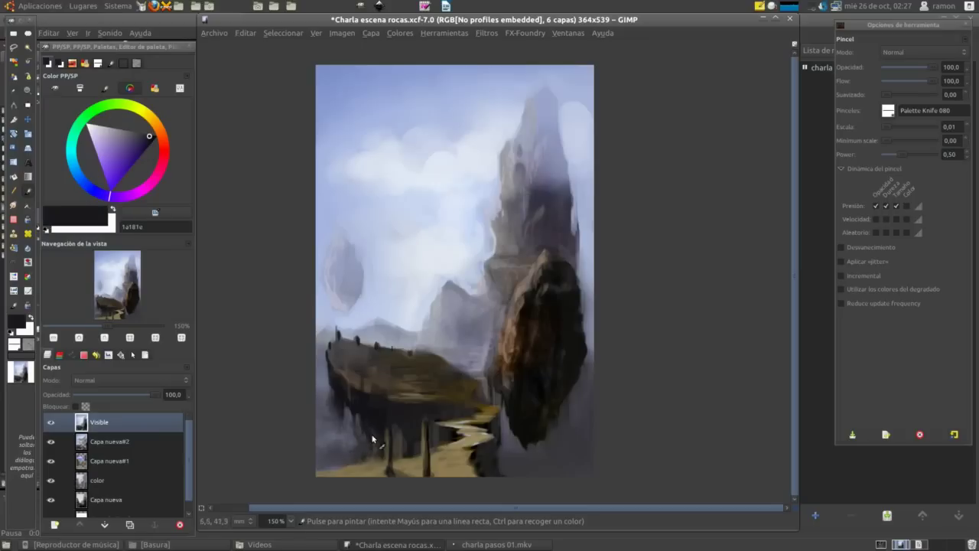
pyautogui.keyDown('ctrl'); pyautogui.click(394, 403); pyautogui.keyUp('ctrl')
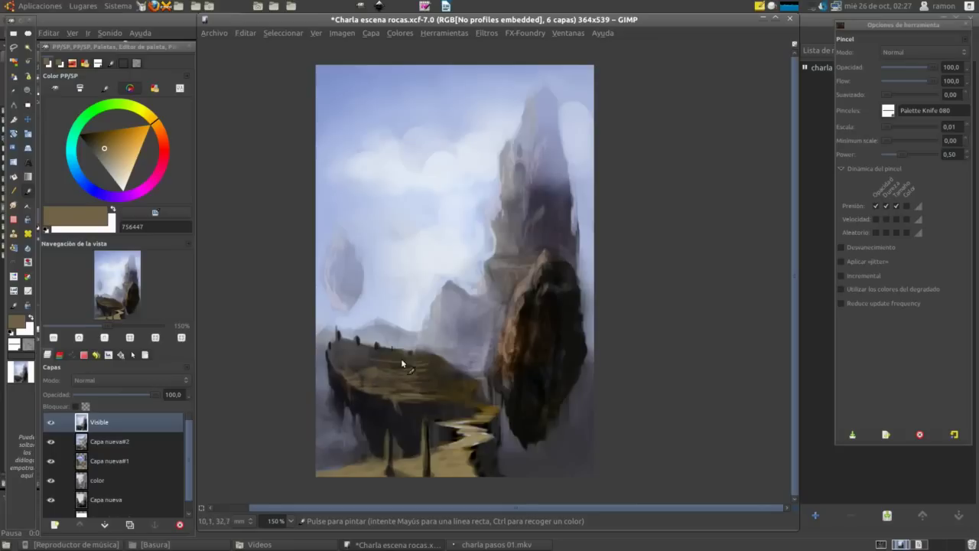
# Step: Paint light brown and grey-mauve highlights along the boulder edge
pyautogui.keyDown('ctrl'); pyautogui.click(446, 349); pyautogui.keyUp('ctrl')
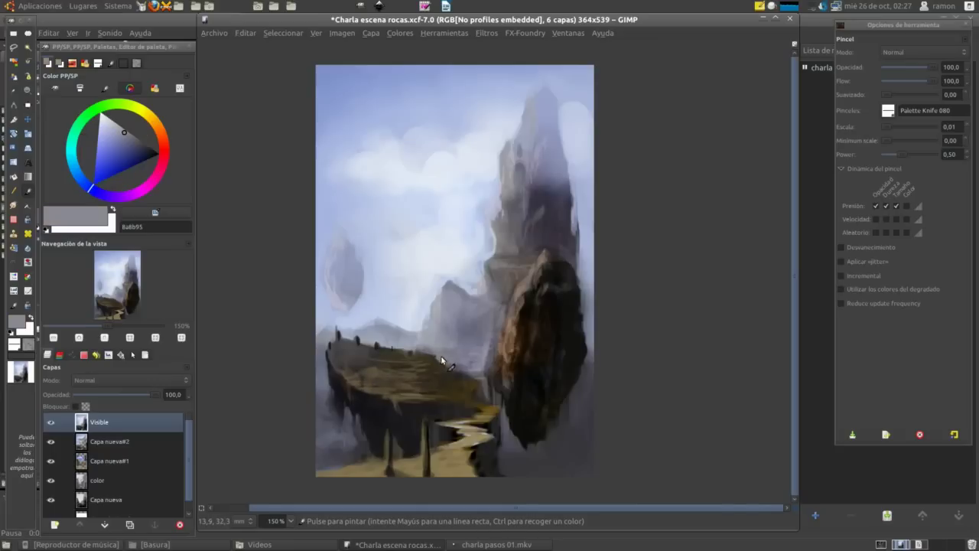
pyautogui.keyDown('ctrl'); pyautogui.click(493, 345); pyautogui.keyUp('ctrl')
pyautogui.keyDown('ctrl'); pyautogui.click(482, 366); pyautogui.keyUp('ctrl')
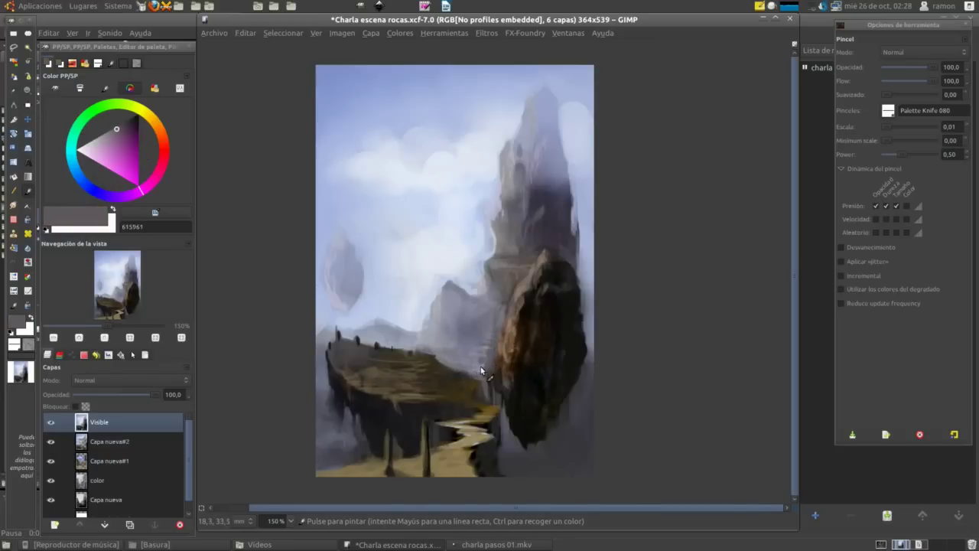
pyautogui.keyDown('ctrl'); pyautogui.click(499, 341); pyautogui.keyUp('ctrl')
pyautogui.moveTo(493, 352); pyautogui.dragTo(507, 397)
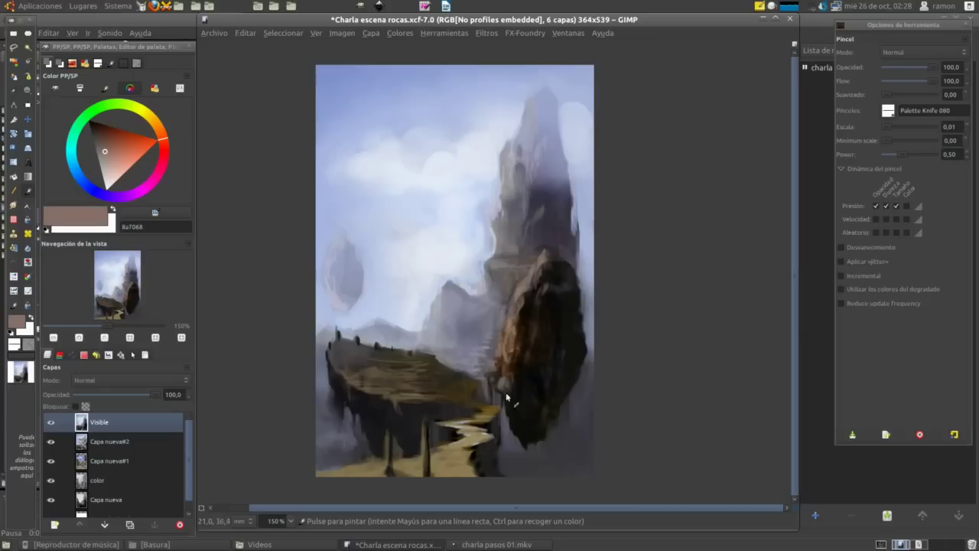
pyautogui.keyDown('ctrl'); pyautogui.click(346, 256); pyautogui.keyUp('ctrl')
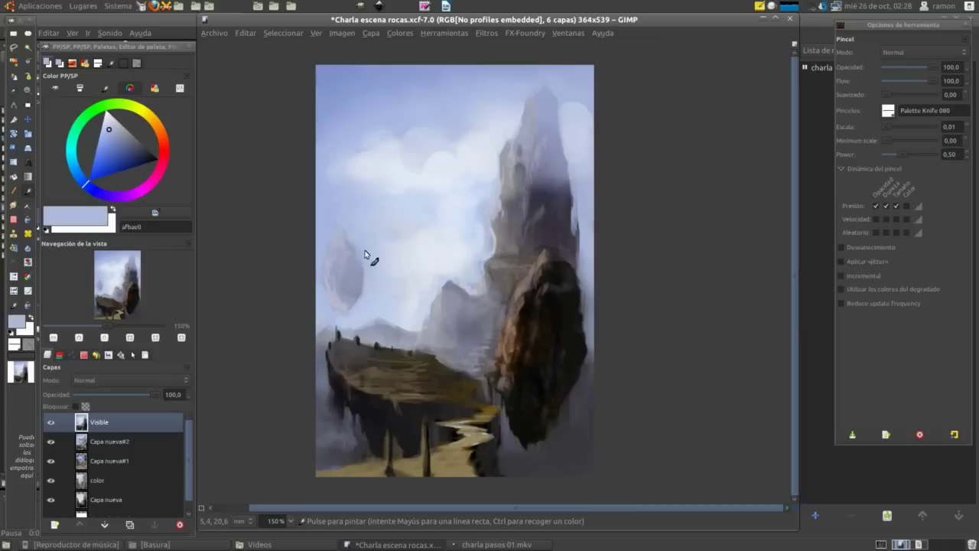
# Step: Sample pale blue-greys and brush light fog and grey mist over the central mountain
pyautogui.keyDown('ctrl'); pyautogui.click(361, 275); pyautogui.keyUp('ctrl')
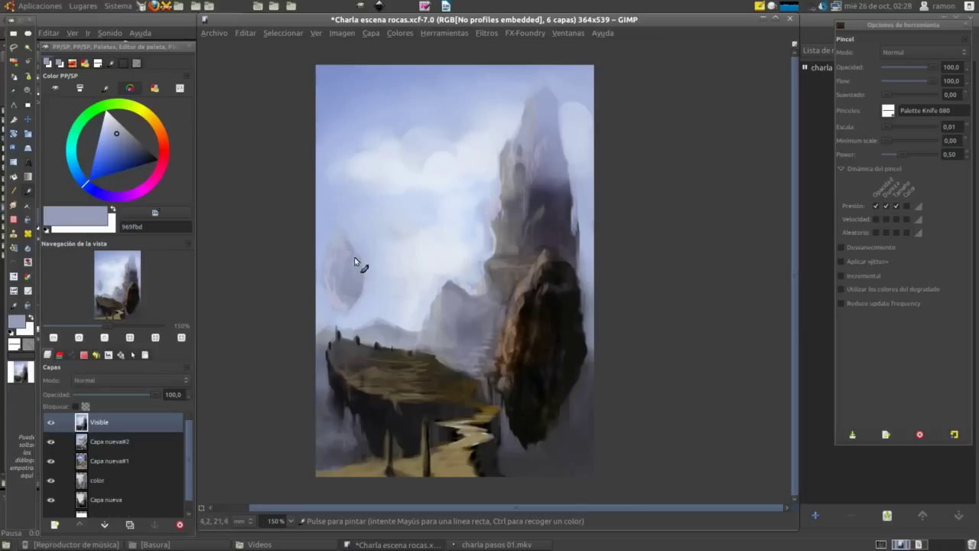
pyautogui.keyDown('ctrl'); pyautogui.click(358, 296); pyautogui.keyUp('ctrl')
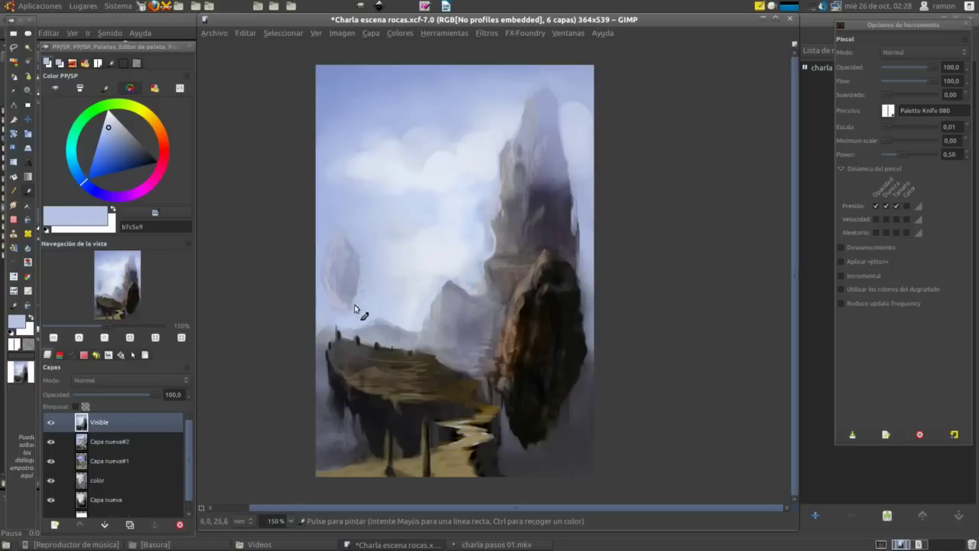
pyautogui.keyDown('ctrl'); pyautogui.click(355, 308); pyautogui.keyUp('ctrl')
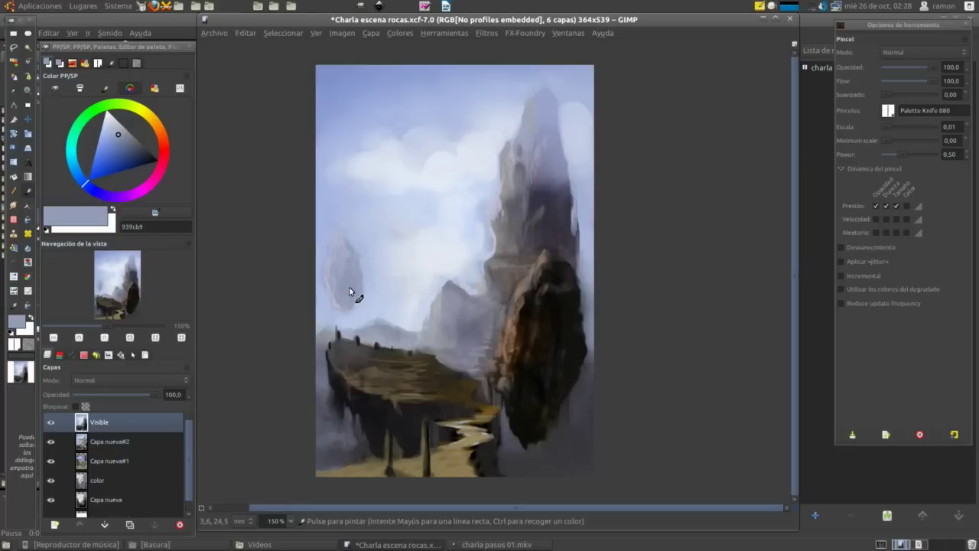
pyautogui.keyDown('ctrl'); pyautogui.click(449, 294); pyautogui.keyUp('ctrl')
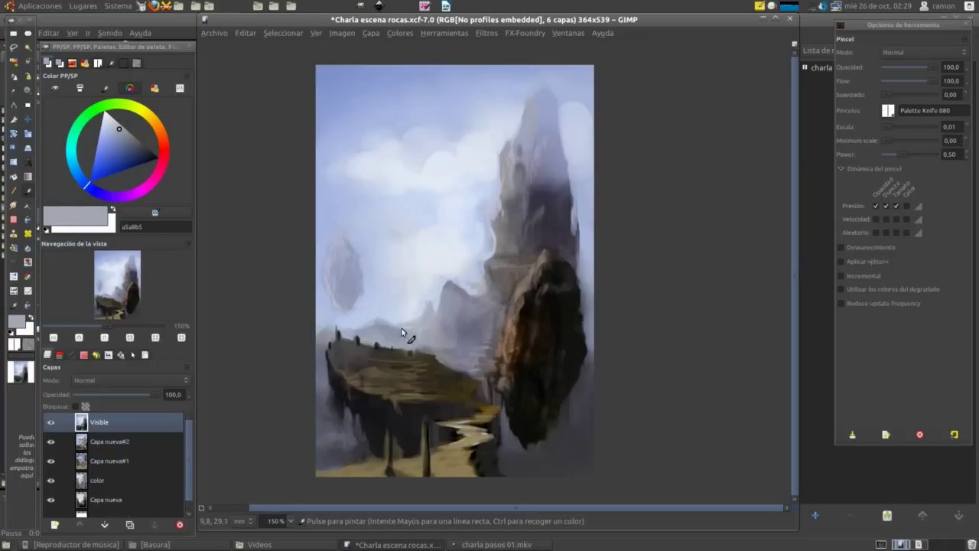
pyautogui.keyDown('ctrl'); pyautogui.click(317, 336); pyautogui.keyUp('ctrl')
pyautogui.moveTo(406, 333)
pyautogui.mouseDown()
pyautogui.moveTo(434, 307)
pyautogui.moveTo(440, 325)
pyautogui.moveTo(448, 306)
pyautogui.mouseUp()
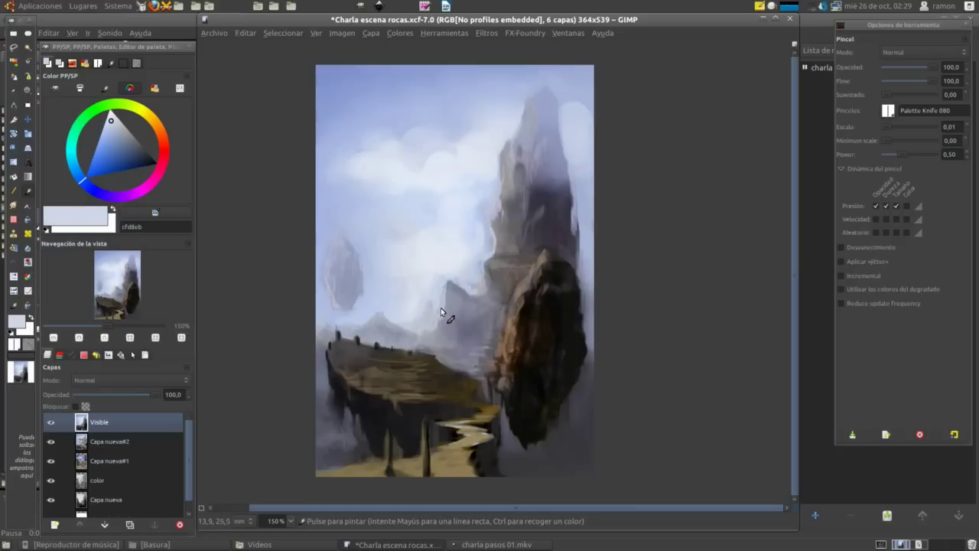
pyautogui.keyDown('ctrl'); pyautogui.click(457, 335); pyautogui.keyUp('ctrl')
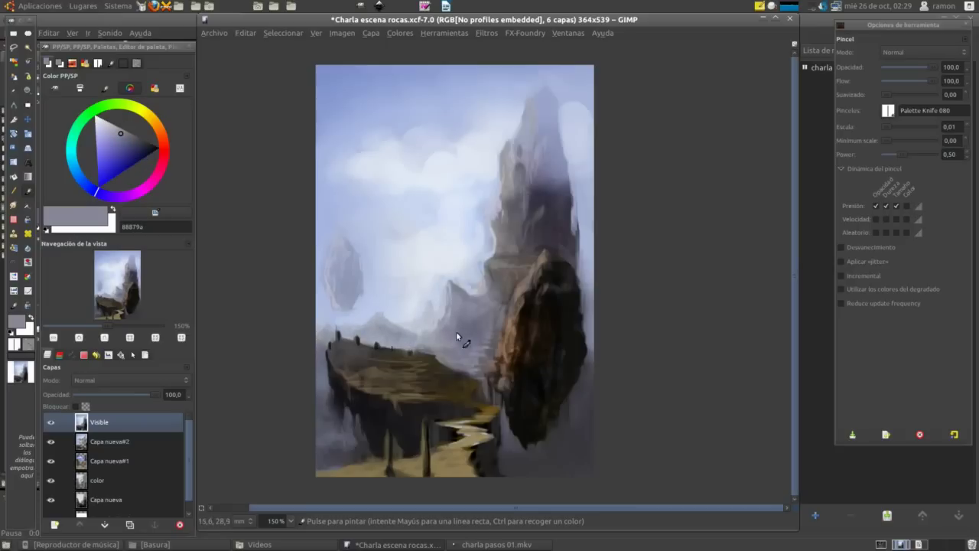
pyautogui.moveTo(436, 316); pyautogui.dragTo(422, 337)
# Step: Paint a small near-black rock beneath the big boulder's right side
pyautogui.keyDown('ctrl'); pyautogui.click(351, 325); pyautogui.keyUp('ctrl')
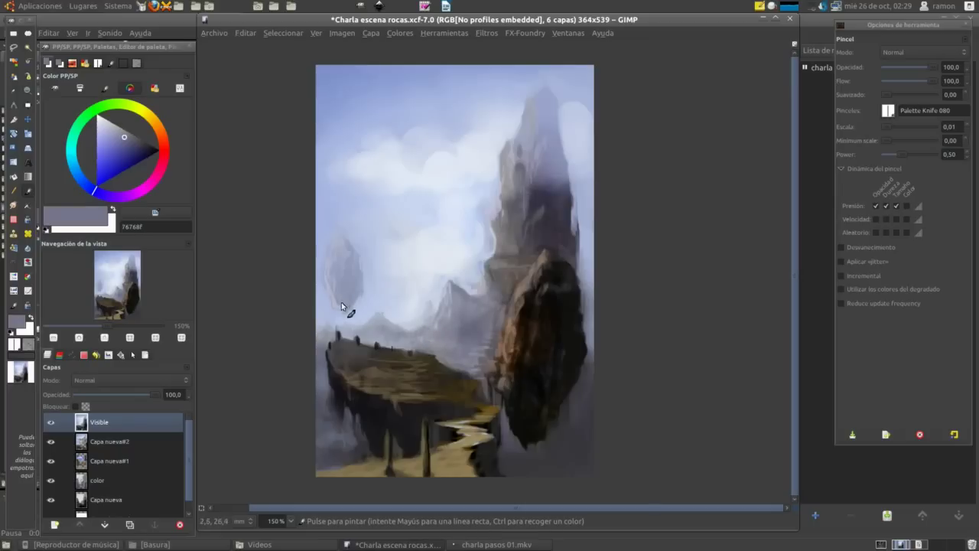
pyautogui.keyDown('ctrl'); pyautogui.click(389, 275); pyautogui.keyUp('ctrl')
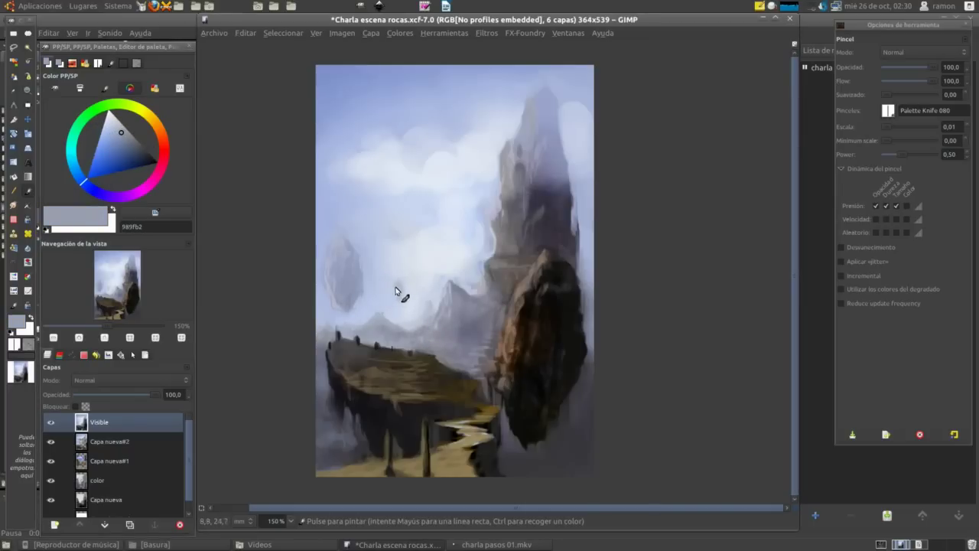
pyautogui.keyDown('ctrl'); pyautogui.click(397, 296); pyautogui.keyUp('ctrl')
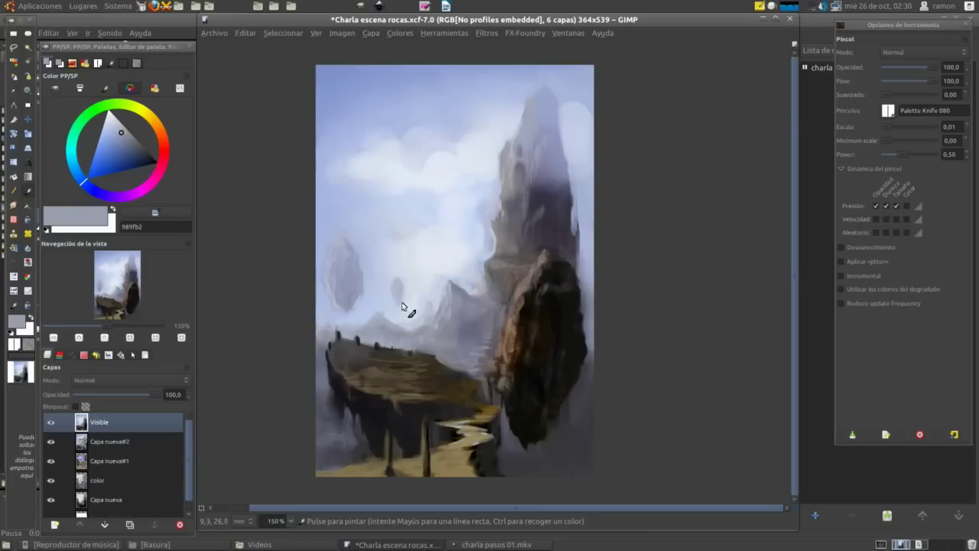
pyautogui.keyDown('ctrl'); pyautogui.click(548, 388); pyautogui.keyUp('ctrl')
pyautogui.moveTo(558, 443)
pyautogui.mouseDown()
pyautogui.moveTo(577, 434)
pyautogui.moveTo(570, 422)
pyautogui.moveTo(587, 434)
pyautogui.mouseUp()
pyautogui.keyDown('ctrl'); pyautogui.click(511, 358); pyautogui.keyUp('ctrl')
# Step: Clone brown rock texture onto the small dark rock below the boulder
pyautogui.press('c')
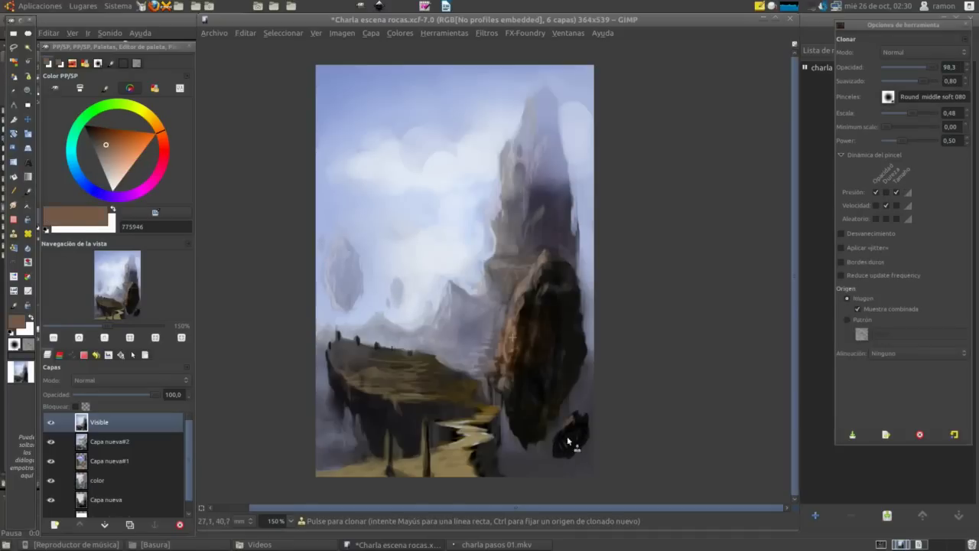
pyautogui.keyDown('ctrl'); pyautogui.click(514, 338); pyautogui.keyUp('ctrl')
pyautogui.moveTo(566, 417)
pyautogui.mouseDown()
pyautogui.moveTo(582, 440)
pyautogui.moveTo(573, 448)
pyautogui.moveTo(582, 438)
pyautogui.moveTo(575, 429)
pyautogui.moveTo(552, 470)
pyautogui.mouseUp()
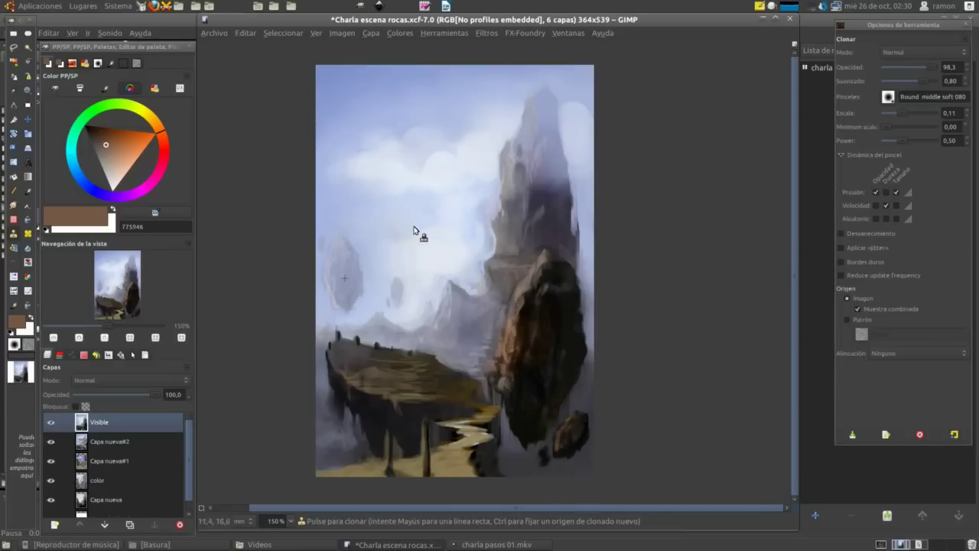
# Step: Choose the GPS Glow Lights preset and trace a freehand outline along the plateau top
pyautogui.hotkey('shift', 'F1')
pyautogui.hotkey('shift', 'F1')
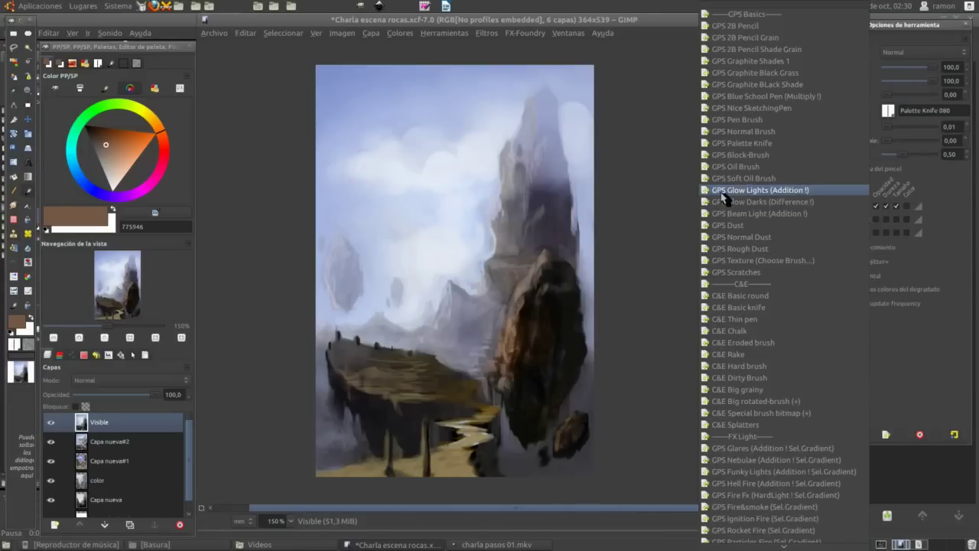
pyautogui.click(721, 192)
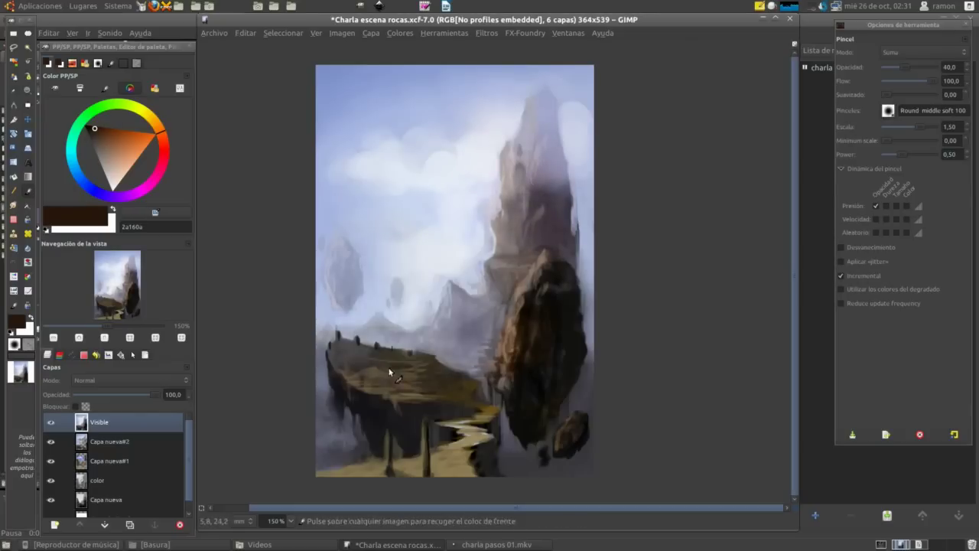
pyautogui.press('f')
pyautogui.moveTo(470, 378); pyautogui.dragTo(334, 346)
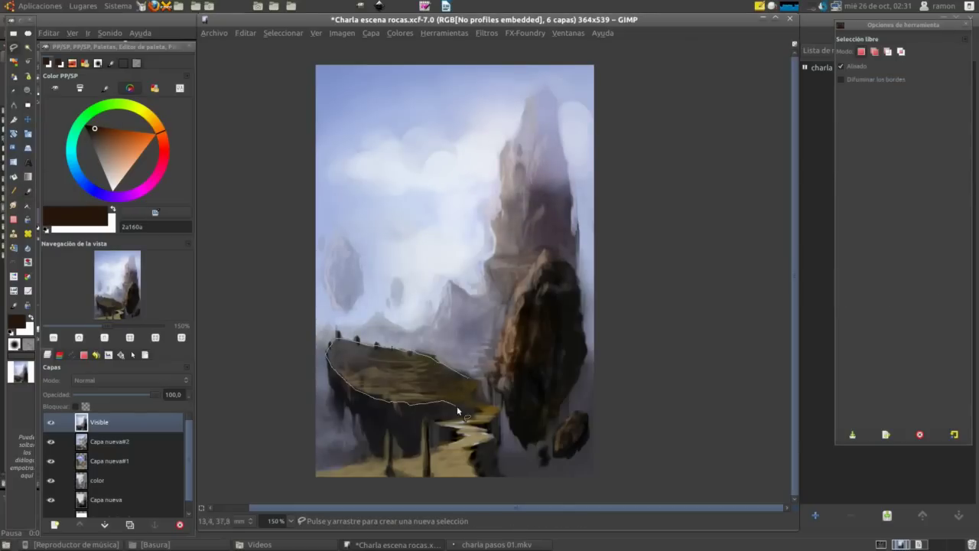
# Step: Close the plateau outline, copy the visible image to a new layer and brush warm glow on top
pyautogui.moveTo(457, 406); pyautogui.dragTo(478, 385)
pyautogui.hotkey('shift', 'ctrl', 'd')
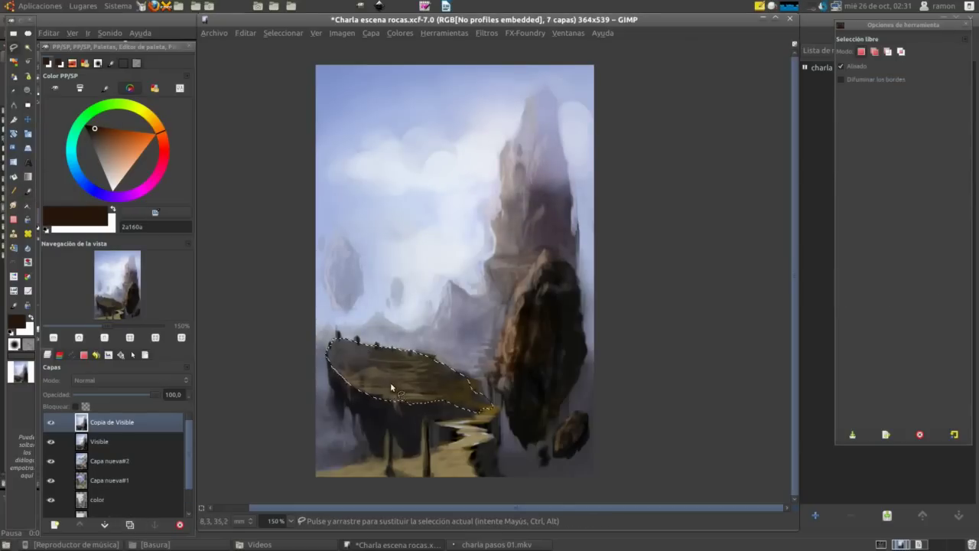
pyautogui.press('p')
pyautogui.moveTo(344, 348)
pyautogui.mouseDown()
pyautogui.moveTo(436, 375)
pyautogui.moveTo(427, 366)
pyautogui.mouseUp()
pyautogui.hotkey('ctrl', 'z')
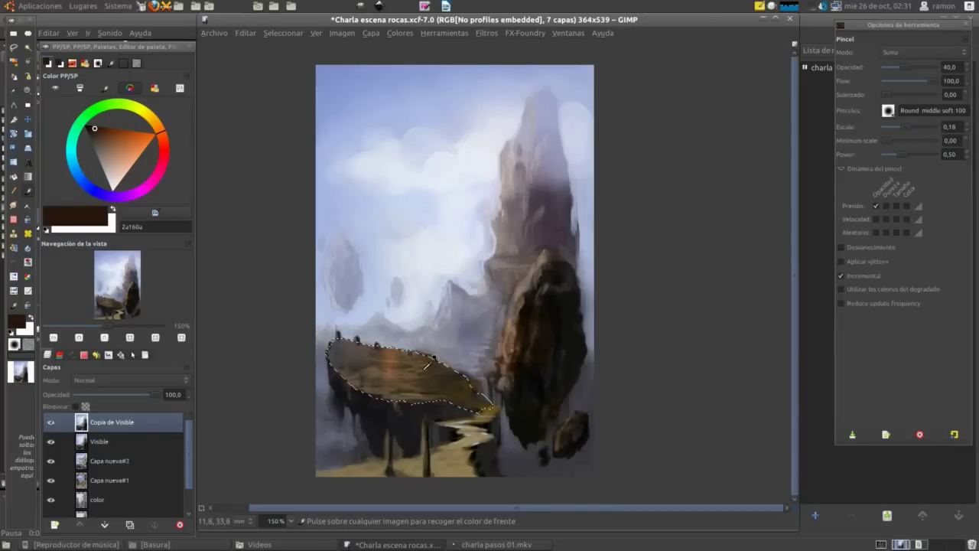
# Step: Clear the selection and load the 'Round 025' paintbrush preset
pyautogui.hotkey('shift', 'ctrl', 'a')
pyautogui.click(886, 433)
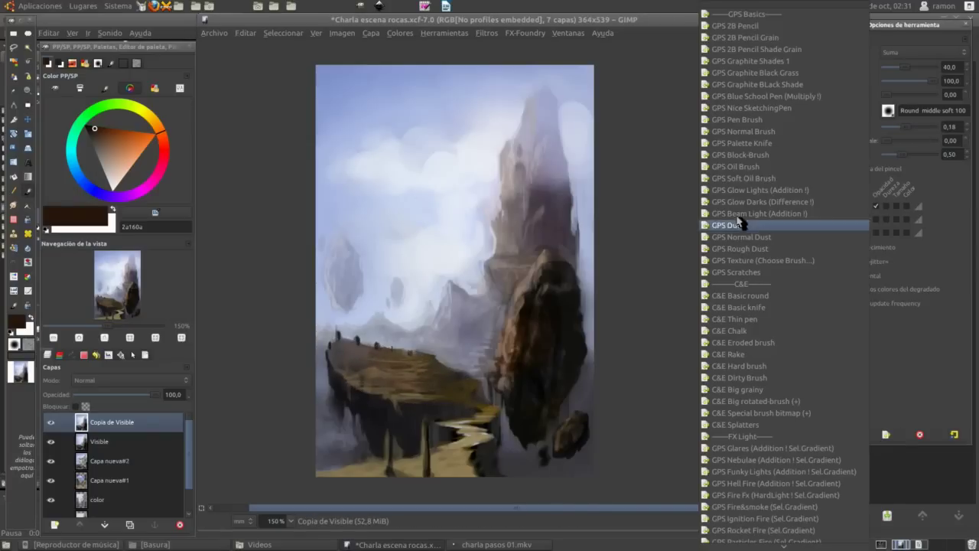
pyautogui.click(739, 130)
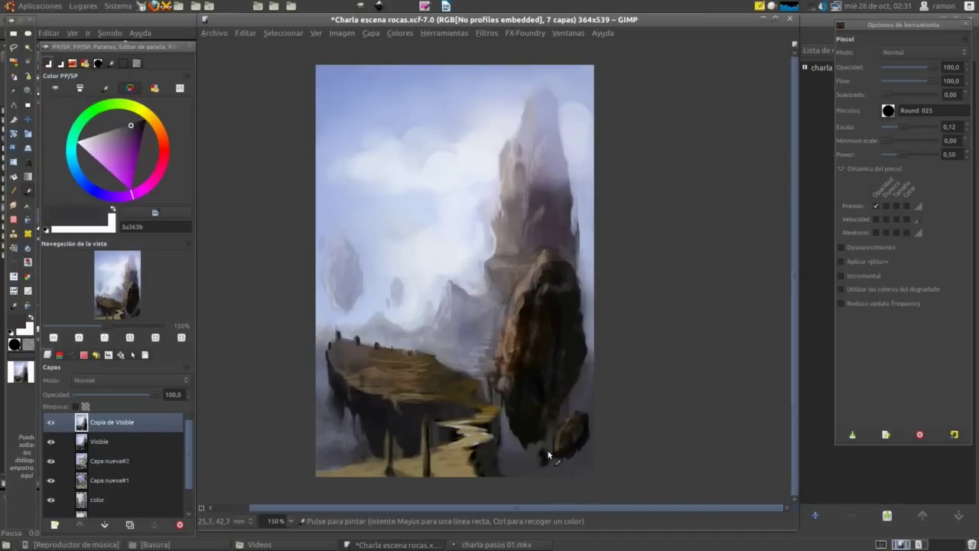
# Step: Sample rock browns and shadow tones, then blend edges with a small soft round Smudge brush
pyautogui.moveTo(543, 459); pyautogui.dragTo(572, 246)
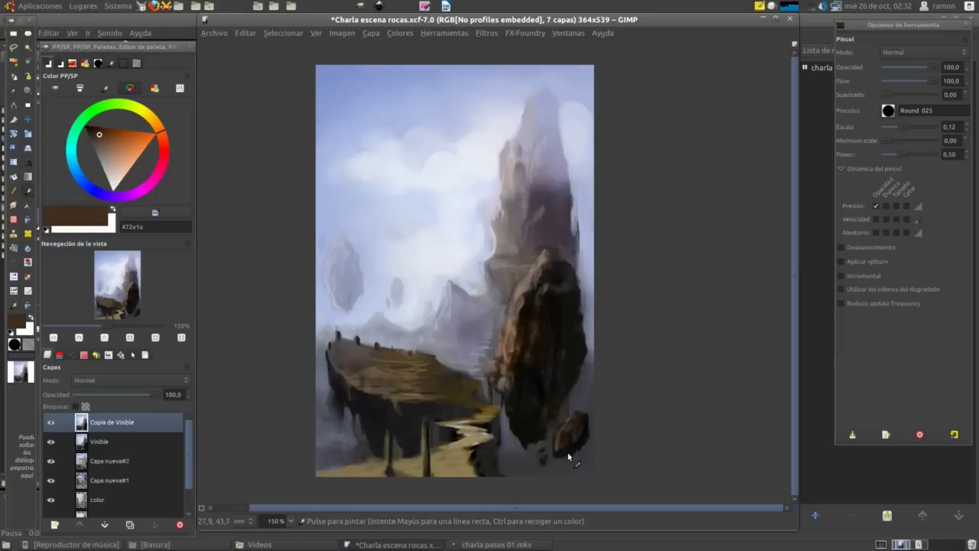
pyautogui.keyDown('ctrl'); pyautogui.click(561, 270); pyautogui.keyUp('ctrl')
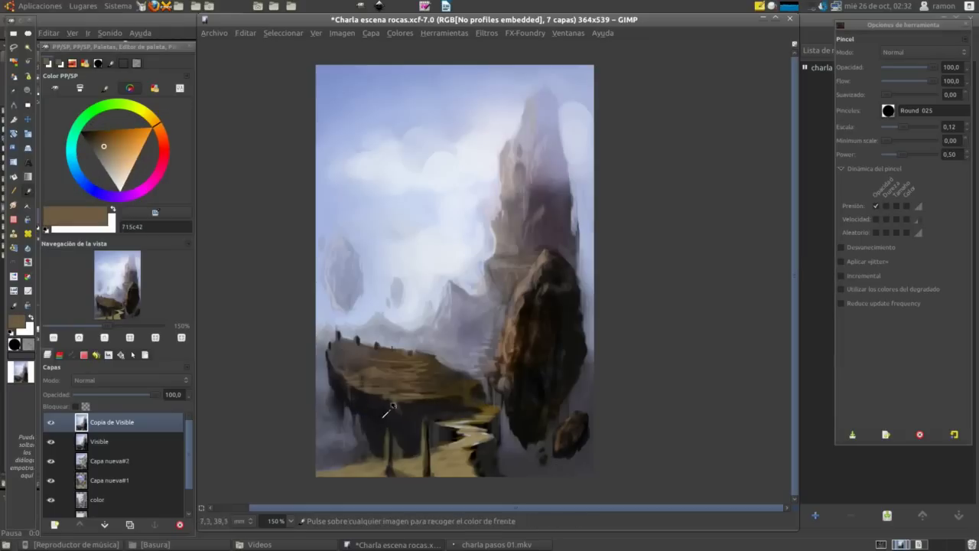
pyautogui.keyDown('ctrl'); pyautogui.click(350, 378); pyautogui.keyUp('ctrl')
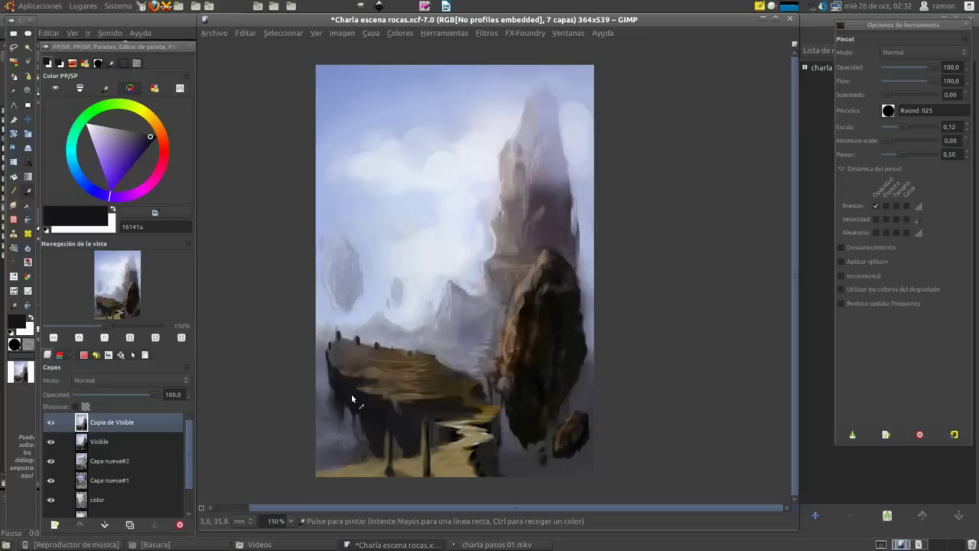
pyautogui.keyDown('ctrl'); pyautogui.click(465, 153); pyautogui.keyUp('ctrl')
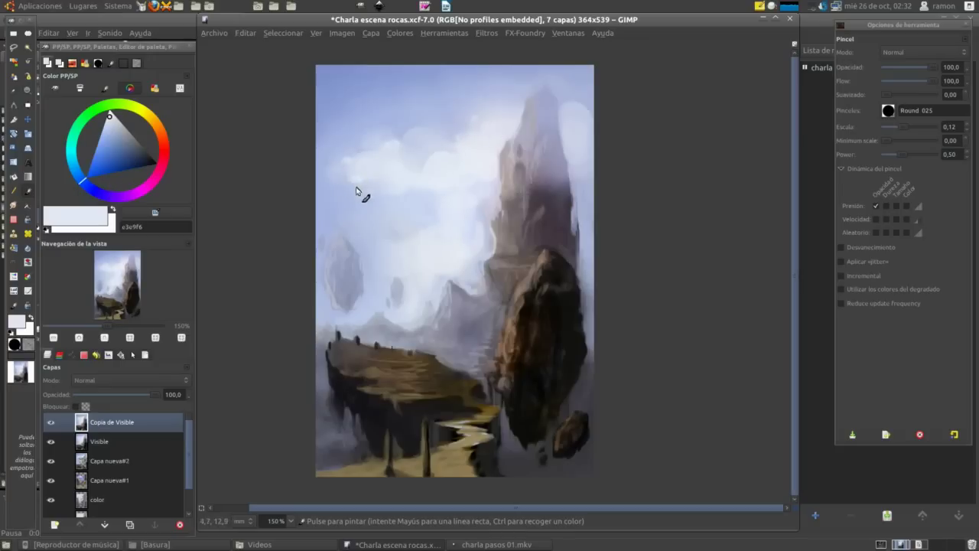
pyautogui.keyDown('ctrl'); pyautogui.click(429, 441); pyautogui.keyUp('ctrl')
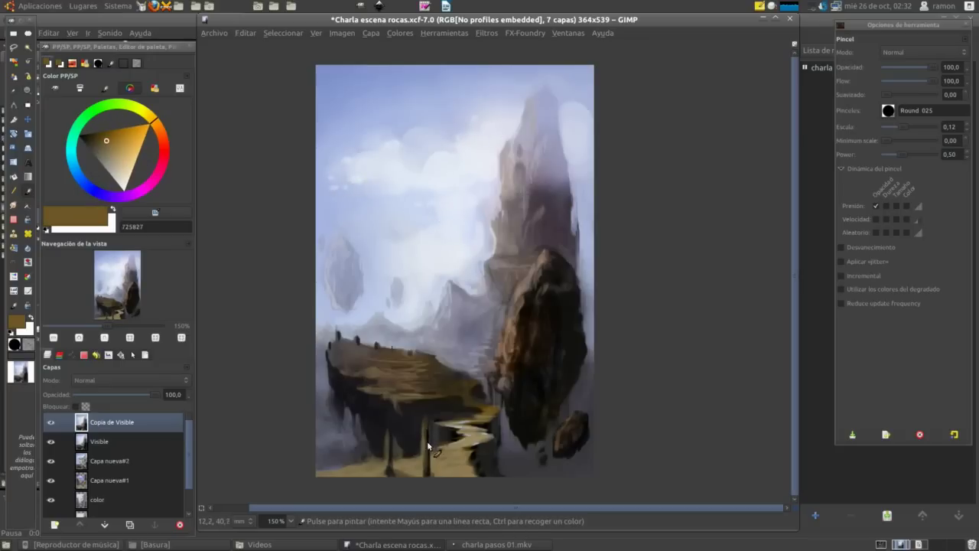
pyautogui.keyDown('ctrl'); pyautogui.click(348, 447); pyautogui.keyUp('ctrl')
pyautogui.press('s')
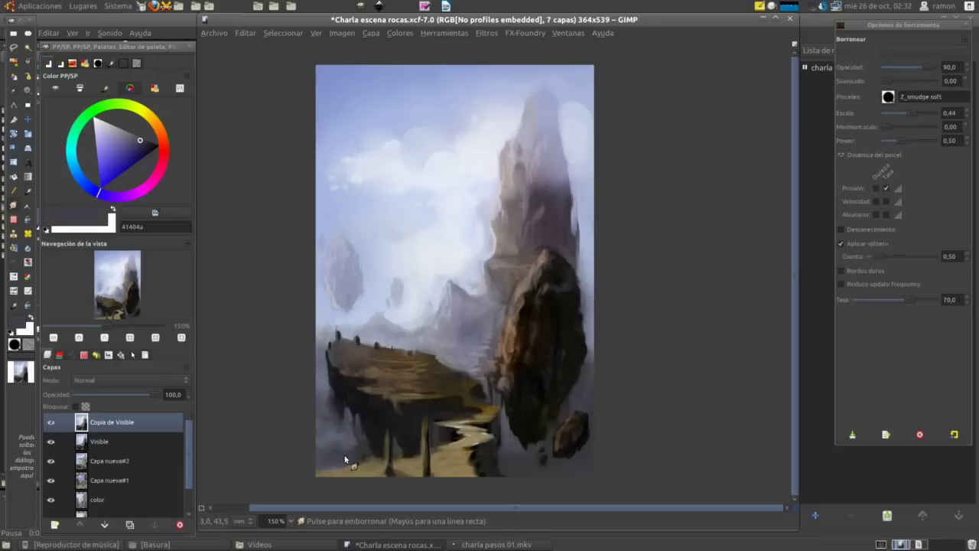
pyautogui.click(811, 281)
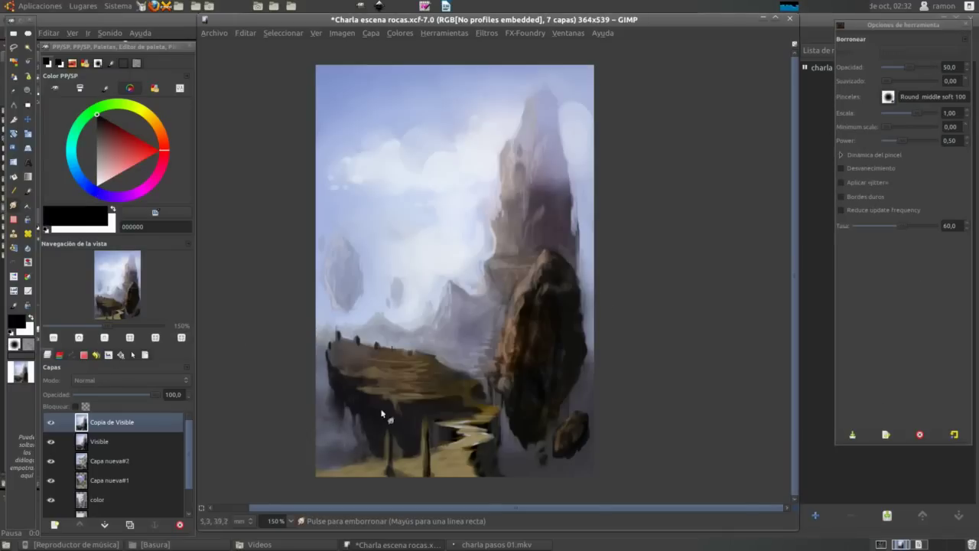
pyautogui.moveTo(912, 115); pyautogui.dragTo(906, 114)
# Step: Paint tan and near-black posts along the plateau path with grey-blue and brown touches
pyautogui.press('p')
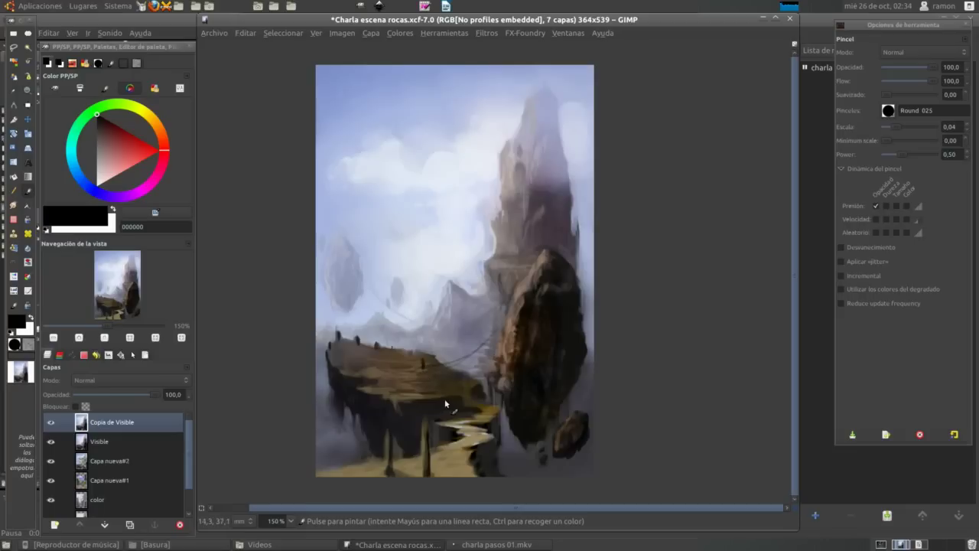
pyautogui.keyDown('ctrl'); pyautogui.click(470, 434); pyautogui.keyUp('ctrl')
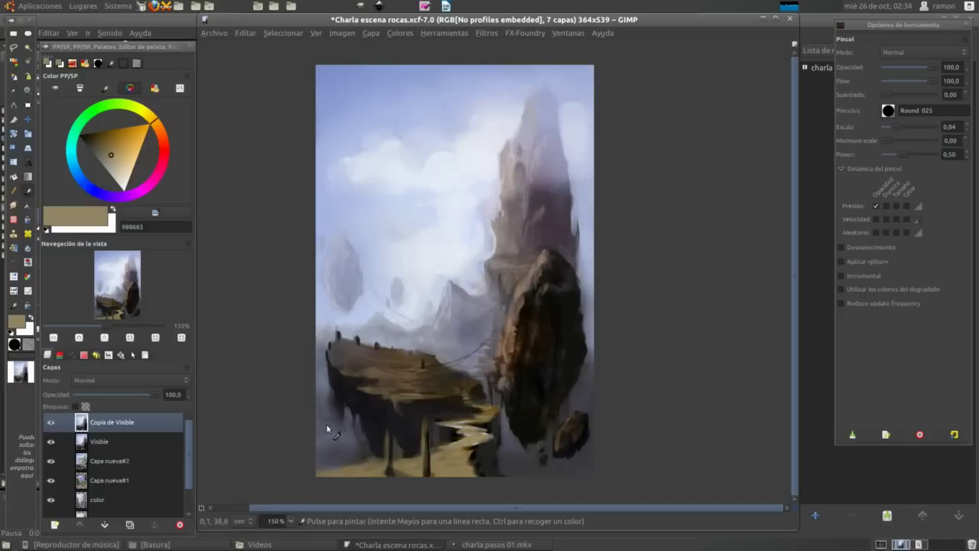
pyautogui.keyDown('ctrl'); pyautogui.click(439, 434); pyautogui.keyUp('ctrl')
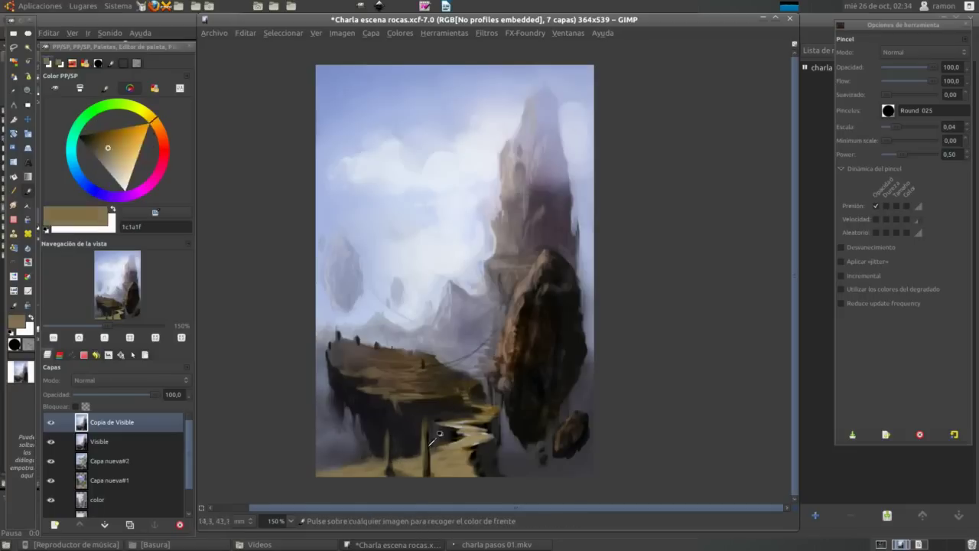
pyautogui.keyDown('ctrl'); pyautogui.click(393, 469); pyautogui.keyUp('ctrl')
pyautogui.keyDown('ctrl'); pyautogui.click(426, 418); pyautogui.keyUp('ctrl')
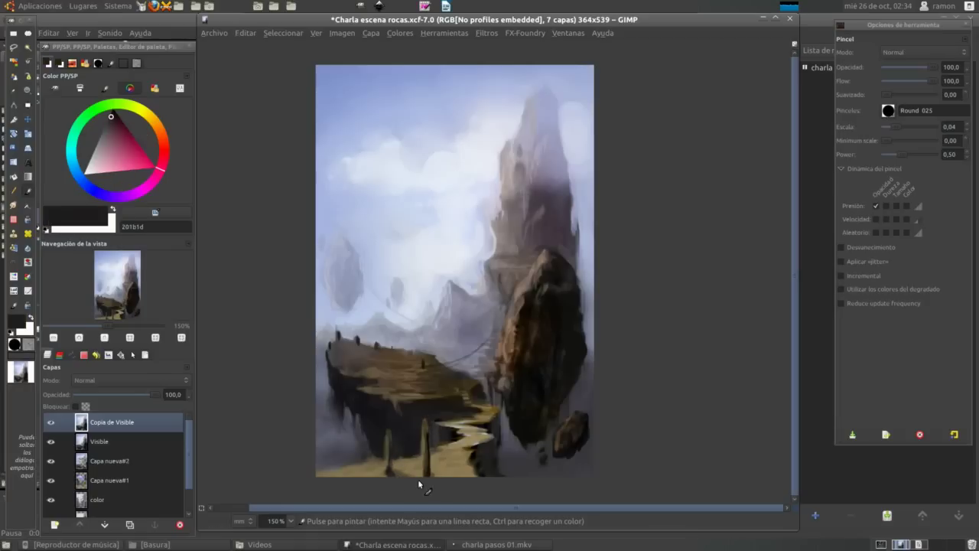
pyautogui.keyDown('ctrl'); pyautogui.click(335, 469); pyautogui.keyUp('ctrl')
pyautogui.keyDown('ctrl'); pyautogui.click(380, 469); pyautogui.keyUp('ctrl')
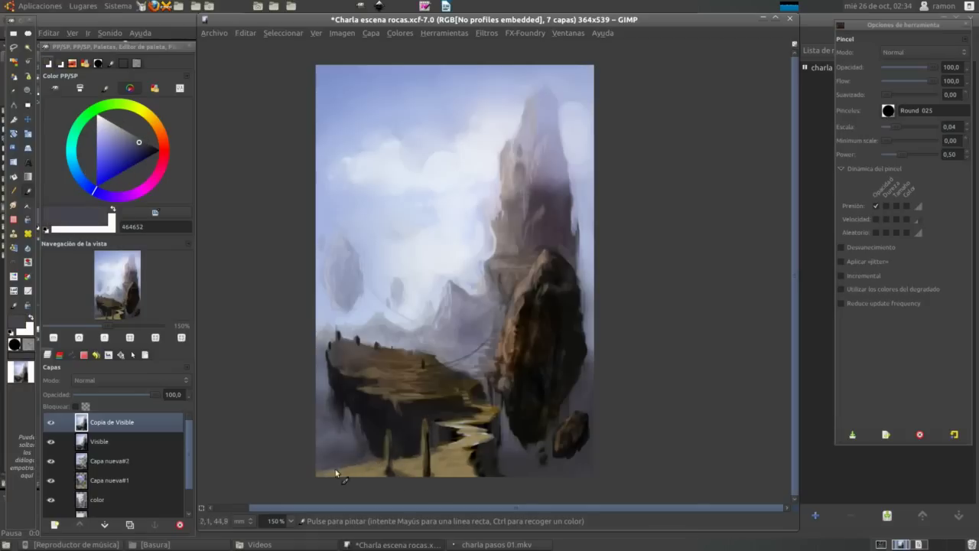
pyautogui.keyDown('ctrl'); pyautogui.click(344, 357); pyautogui.keyUp('ctrl')
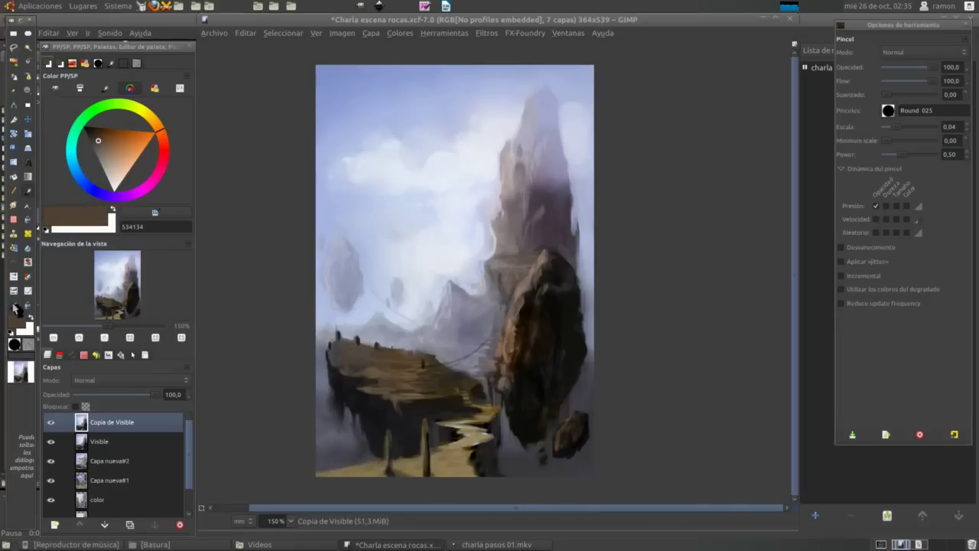
pyautogui.click(754, 314)
# Step: Stamp Granite pattern texture over the plateau and path edge in Screen (Pantalla) mode
pyautogui.press('Escape')
pyautogui.press('c')
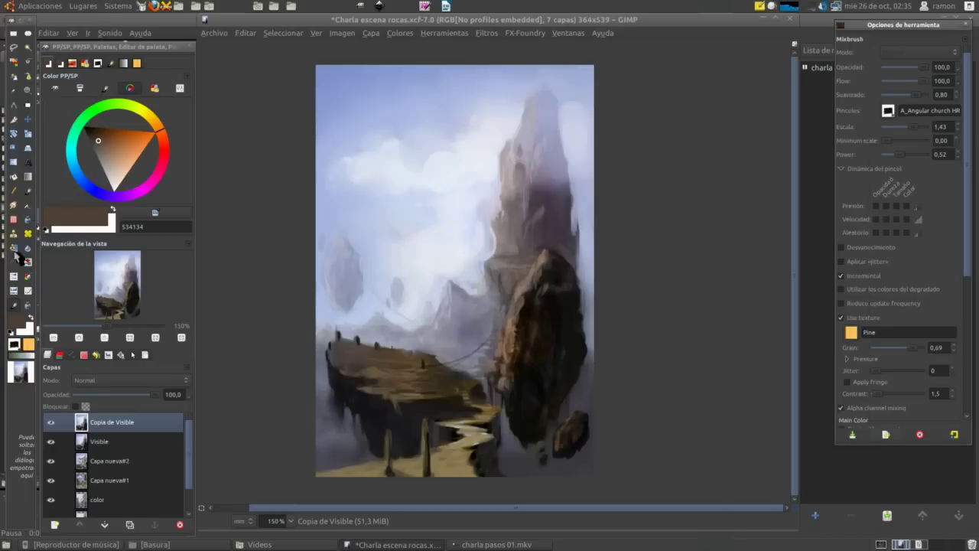
pyautogui.click(888, 434)
pyautogui.click(765, 511)
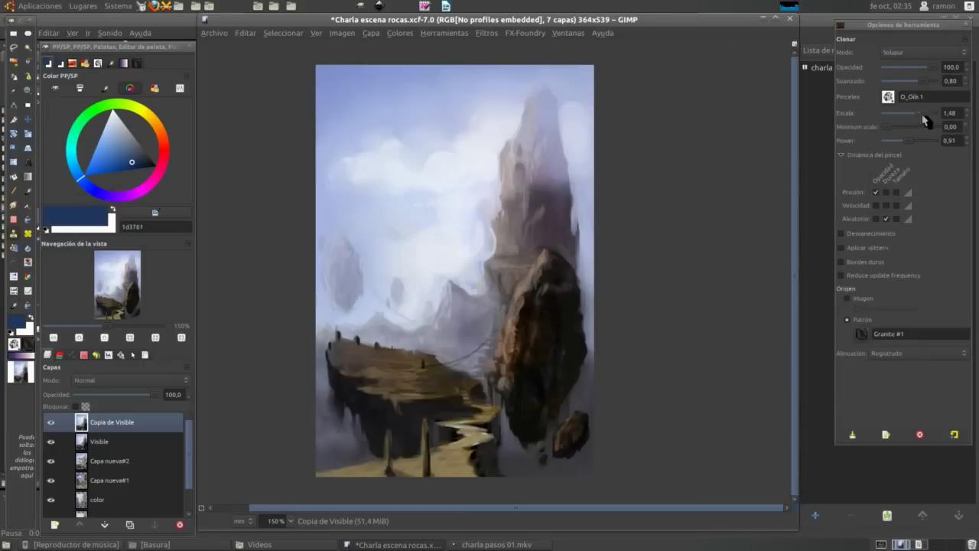
pyautogui.moveTo(362, 368)
pyautogui.mouseDown()
pyautogui.moveTo(419, 389)
pyautogui.moveTo(455, 464)
pyautogui.moveTo(329, 472)
pyautogui.mouseUp()
pyautogui.moveTo(469, 437); pyautogui.dragTo(490, 405)
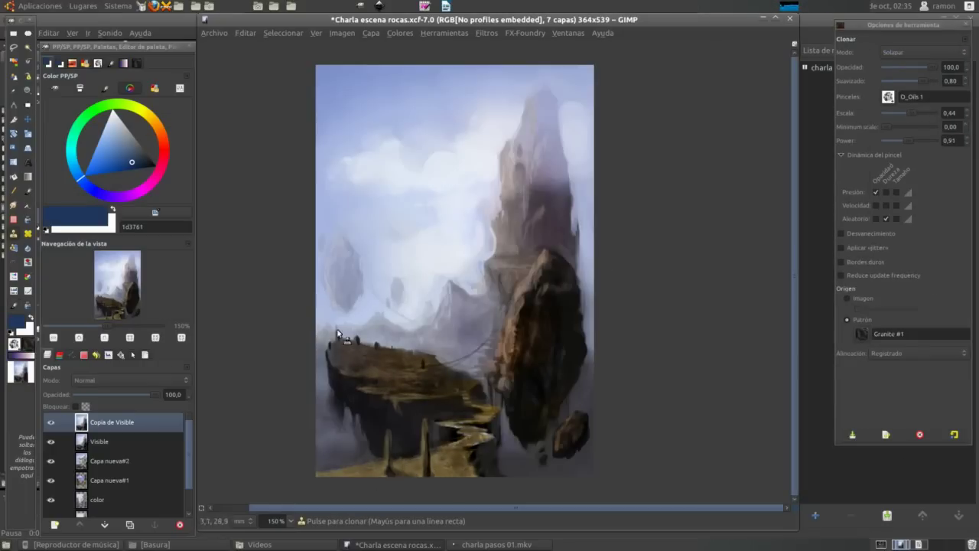
pyautogui.click(924, 52)
pyautogui.click(907, 38)
# Step: Touch up the rock edges with grey-blue, purple-grey and brown paint strokes
pyautogui.press('p')
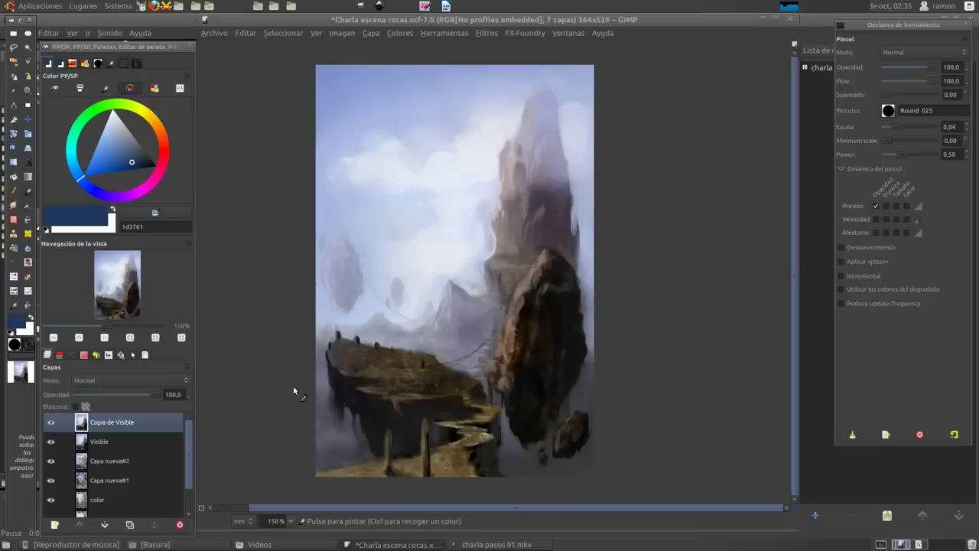
pyautogui.keyDown('ctrl'); pyautogui.click(334, 392); pyautogui.keyUp('ctrl')
pyautogui.moveTo(340, 415); pyautogui.dragTo(331, 408)
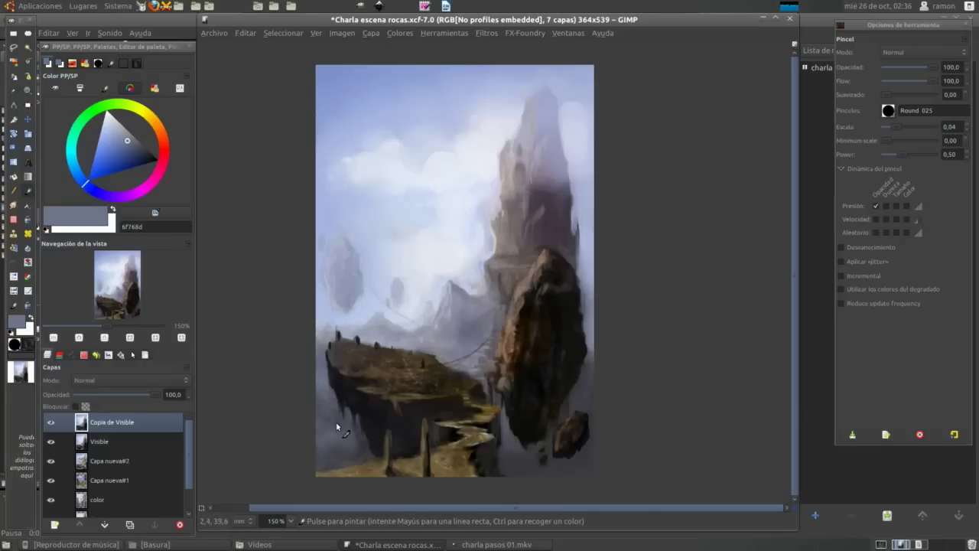
pyautogui.keyDown('ctrl'); pyautogui.click(368, 458); pyautogui.keyUp('ctrl')
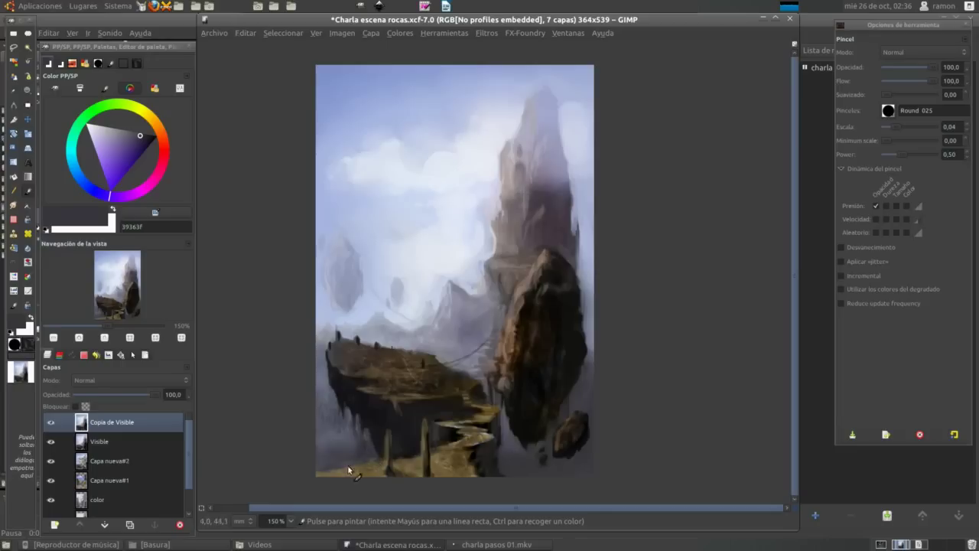
pyautogui.keyDown('ctrl'); pyautogui.click(461, 400); pyautogui.keyUp('ctrl')
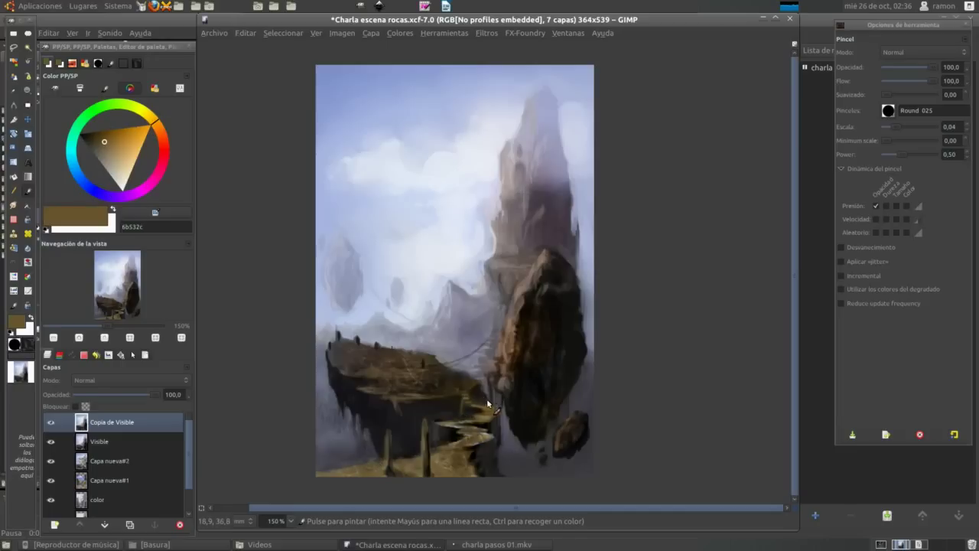
pyautogui.keyDown('ctrl'); pyautogui.click(463, 420); pyautogui.keyUp('ctrl')
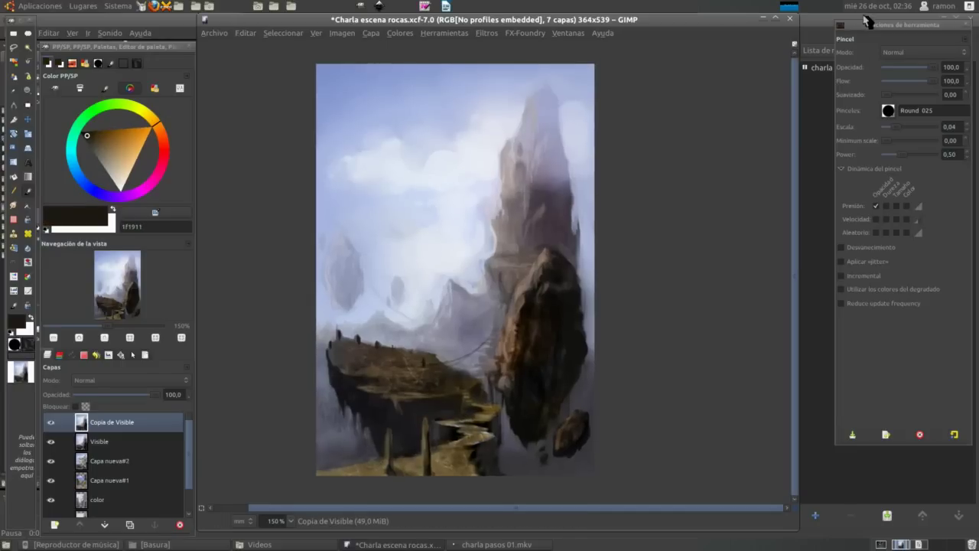
pyautogui.keyDown('ctrl'); pyautogui.scroll(1, 437, 327); pyautogui.keyUp('ctrl')
pyautogui.keyDown('ctrl'); pyautogui.scroll(1, 429, 306); pyautogui.keyUp('ctrl')
pyautogui.scroll(3, 395, 277)
pyautogui.keyDown('ctrl'); pyautogui.scroll(-1, 395, 277); pyautogui.keyUp('ctrl')
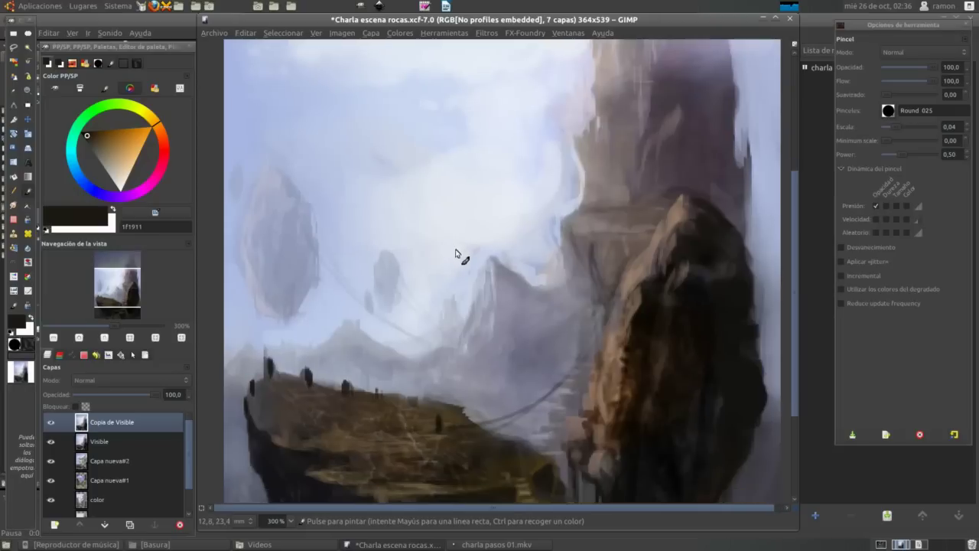
pyautogui.keyDown('ctrl'); pyautogui.scroll(-1, 459, 255); pyautogui.keyUp('ctrl')
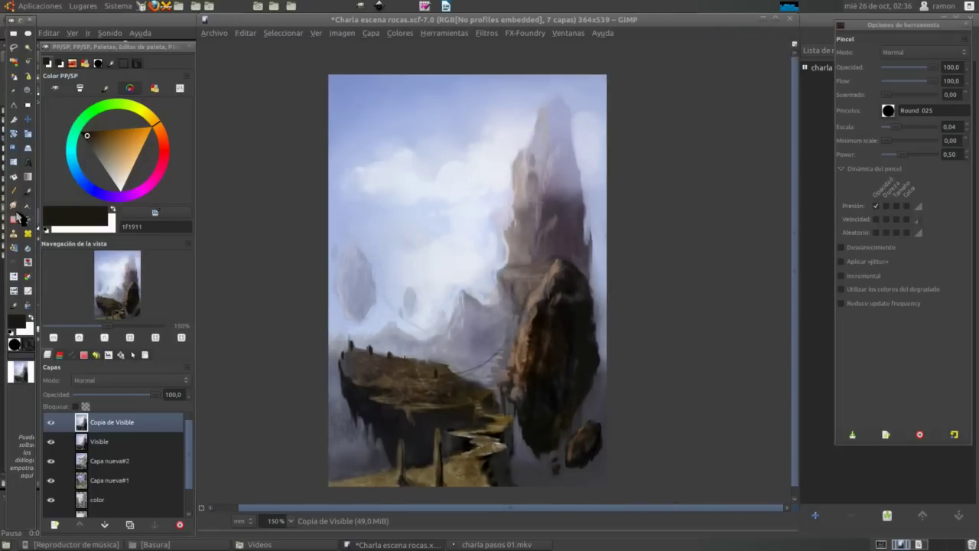
pyautogui.click(28, 176)
# Step: Lay soft-light radial gradients over the scene, then warm orange passes on the right rock
pyautogui.moveTo(459, 109); pyautogui.dragTo(495, 398)
pyautogui.hotkey('ctrl', 'z')
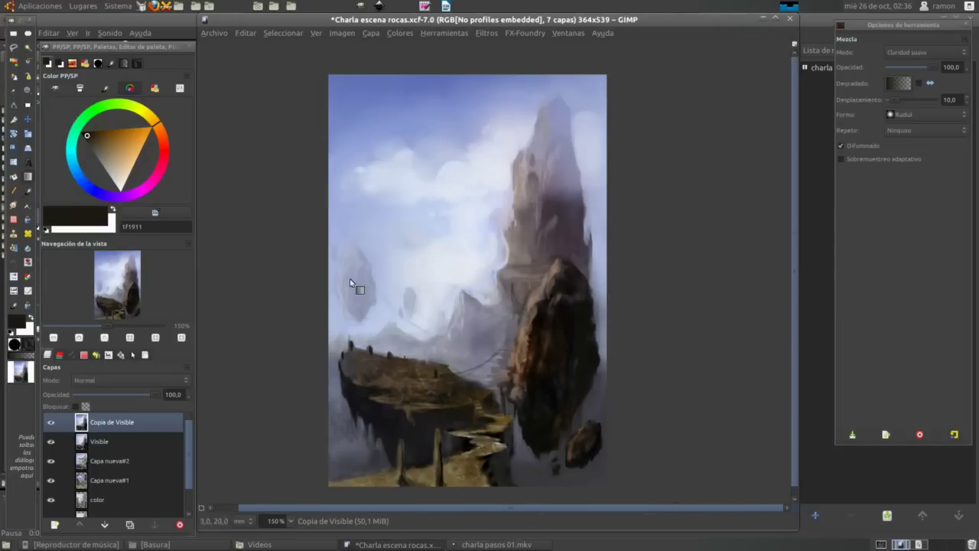
pyautogui.moveTo(357, 278)
pyautogui.mouseDown()
pyautogui.moveTo(533, 403)
pyautogui.moveTo(330, 284)
pyautogui.mouseUp()
pyautogui.hotkey('ctrl', 'z')
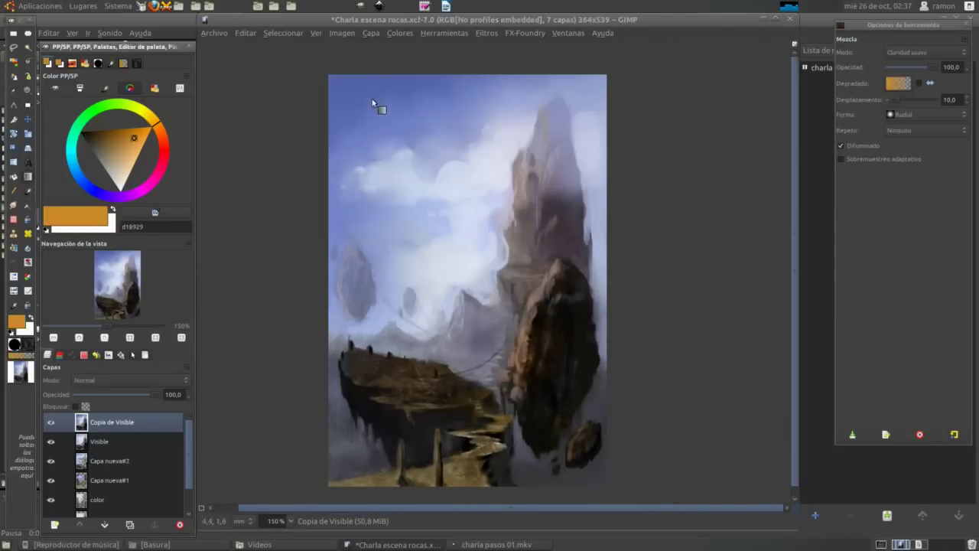
pyautogui.moveTo(376, 103); pyautogui.dragTo(525, 421)
pyautogui.moveTo(569, 372); pyautogui.dragTo(496, 287)
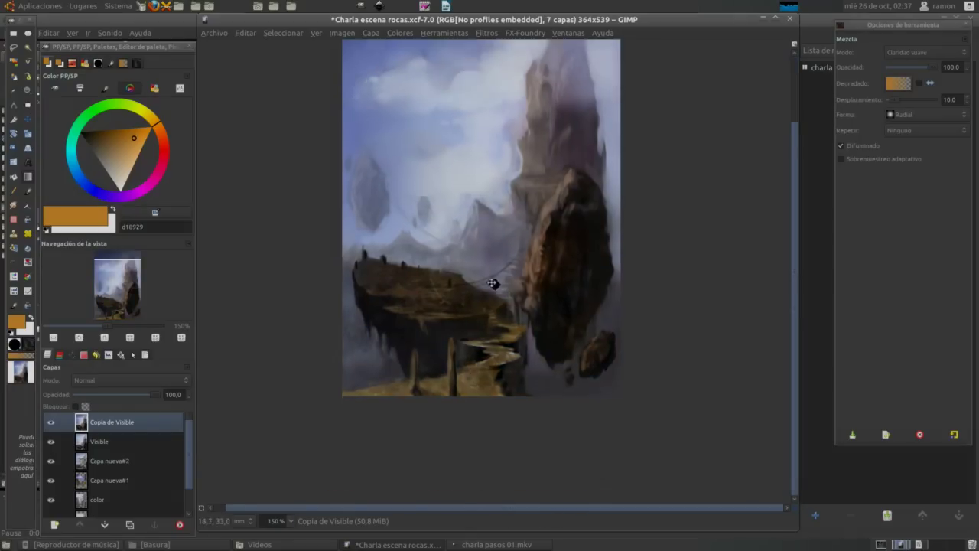